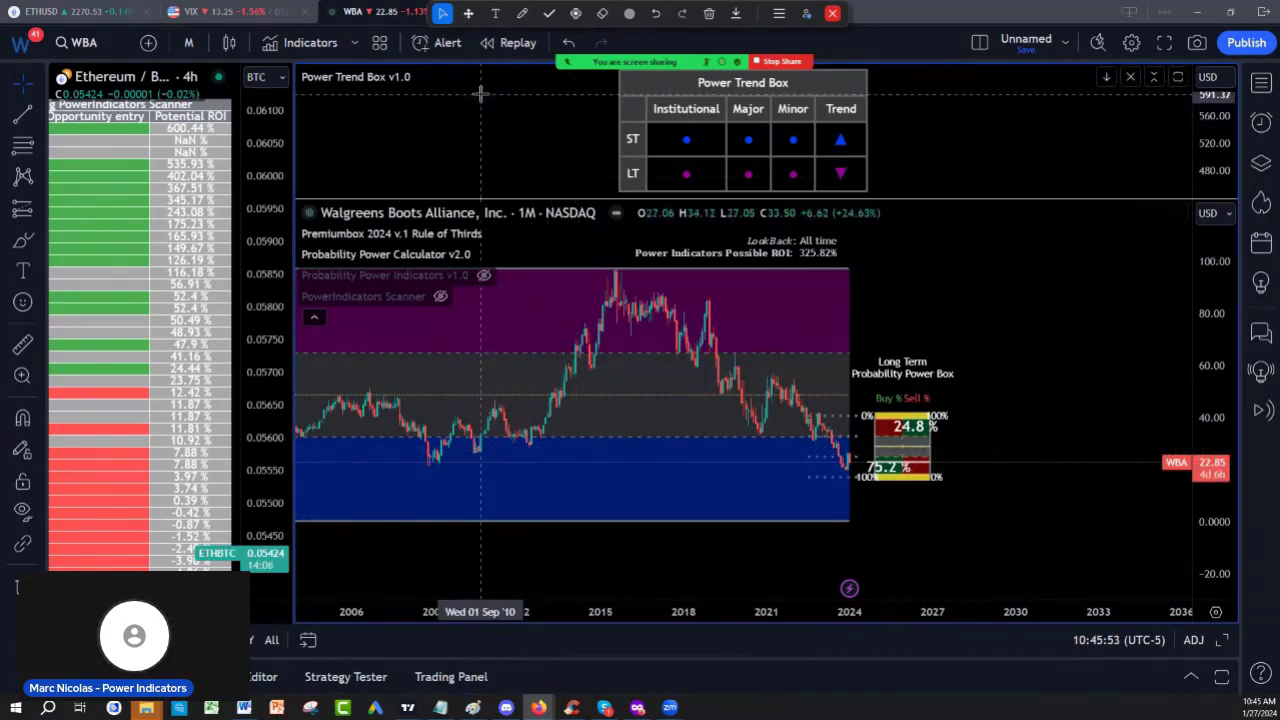
Rescale the WBA monthly timeline so recent years take more width.
{"action": "left_click", "coordinate": [522, 14]}
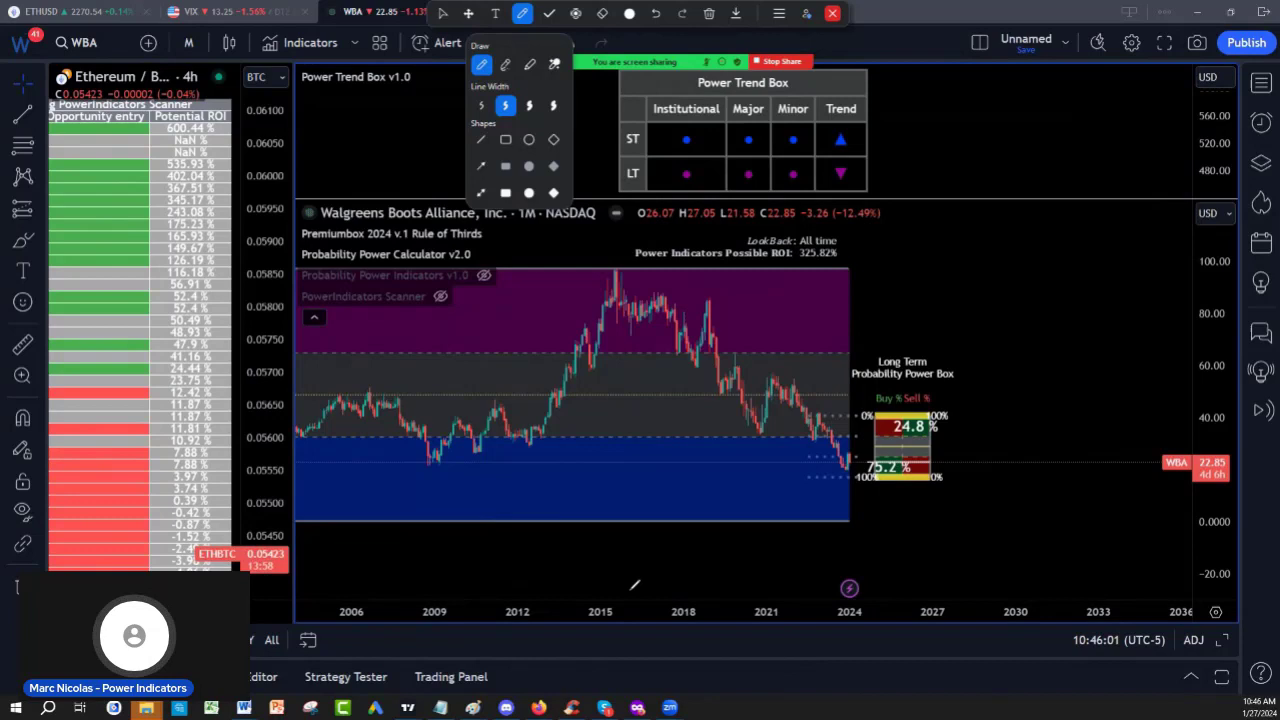
{"action": "key", "text": "Escape"}
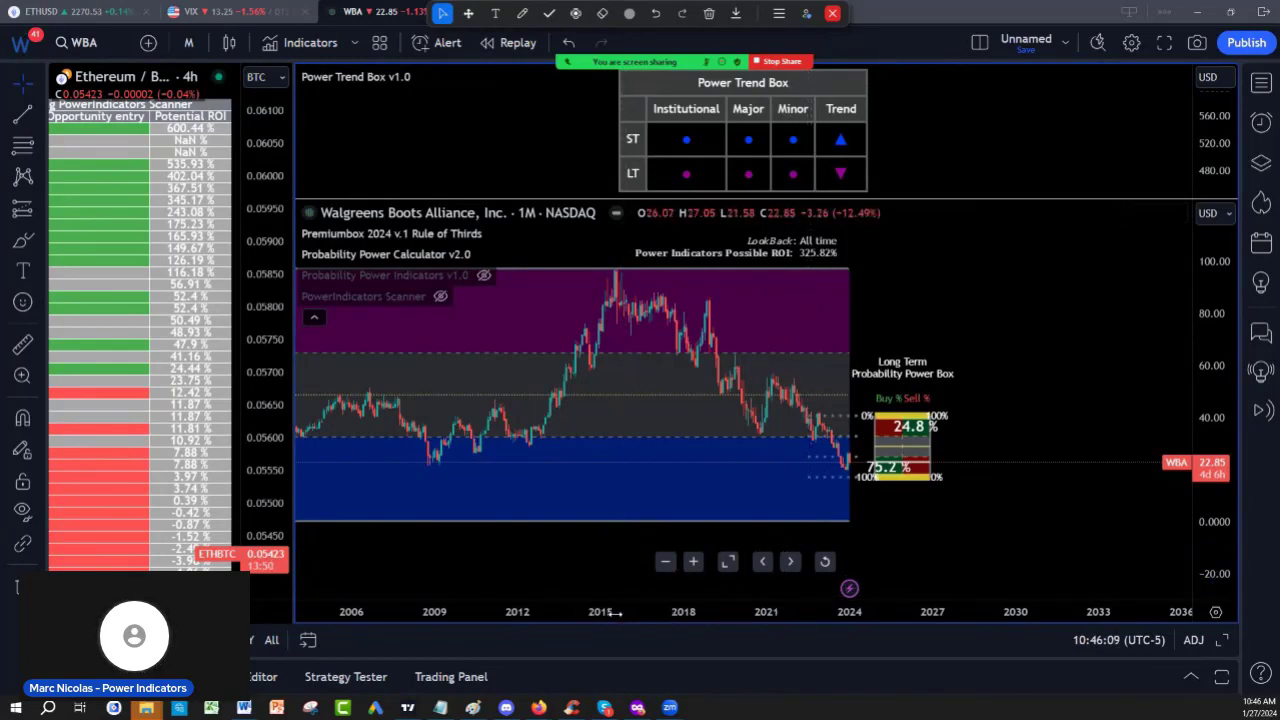
{"action": "mouse_move", "coordinate": [615, 612]}
{"action": "left_mouse_down"}
{"action": "mouse_move", "coordinate": [810, 617]}
{"action": "mouse_move", "coordinate": [1044, 600]}
{"action": "left_mouse_up"}
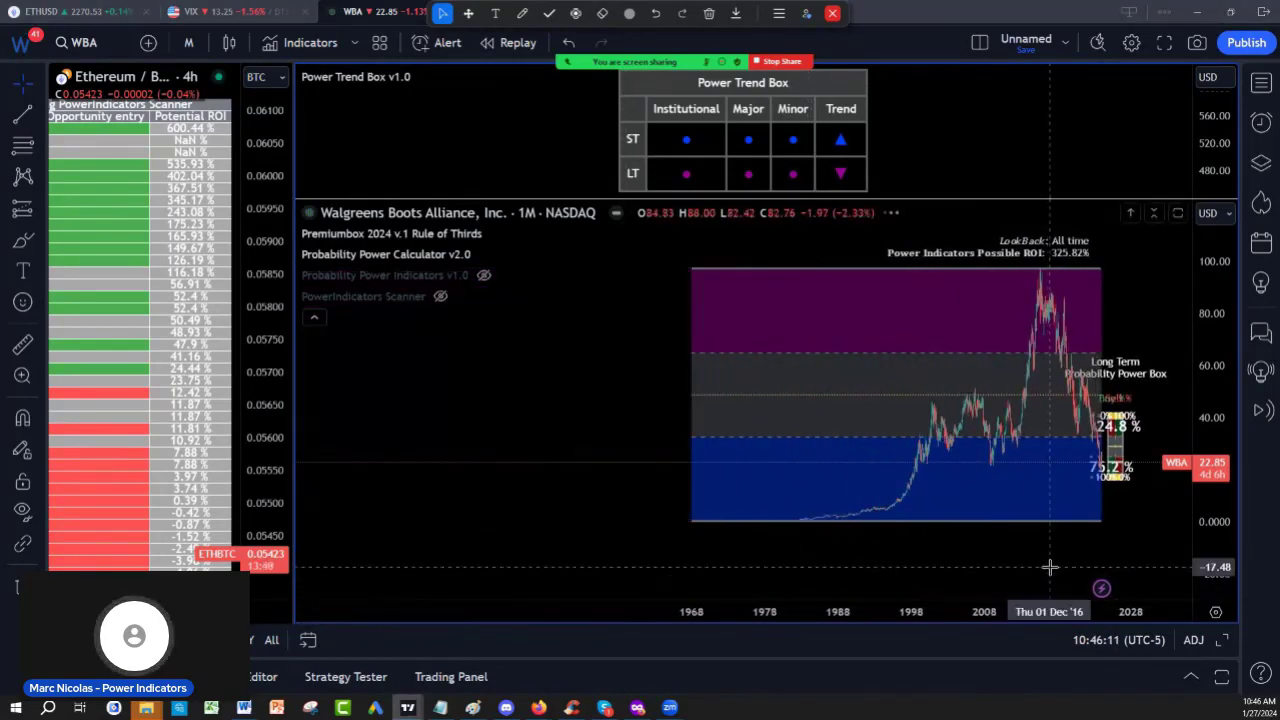
{"action": "left_click_drag", "start_coordinate": [870, 612], "coordinate": [659, 628]}
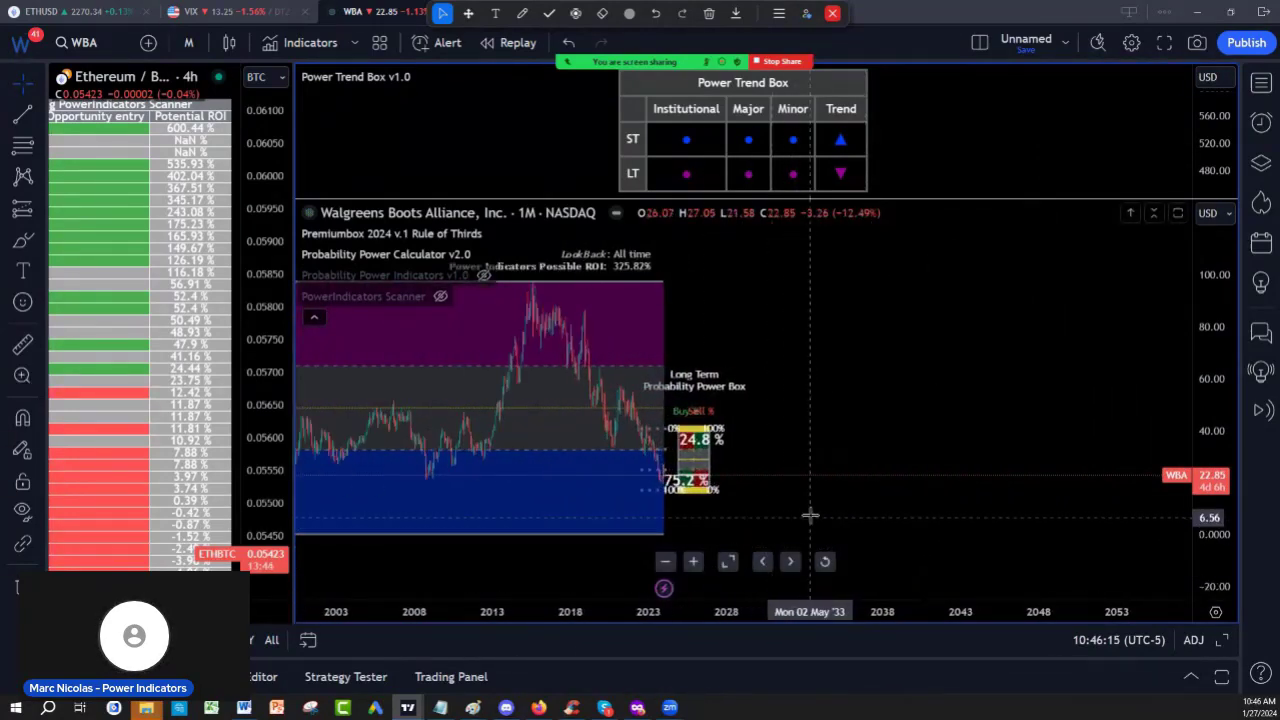
{"action": "scroll", "coordinate": [974, 531], "scroll_direction": "up", "scroll_amount": 2}
{"action": "scroll", "coordinate": [1000, 505], "scroll_direction": "up", "scroll_amount": 2}
Stretch the price scale taller and widen the monthly candles.
{"action": "left_click_drag", "start_coordinate": [1198, 540], "coordinate": [1197, 522]}
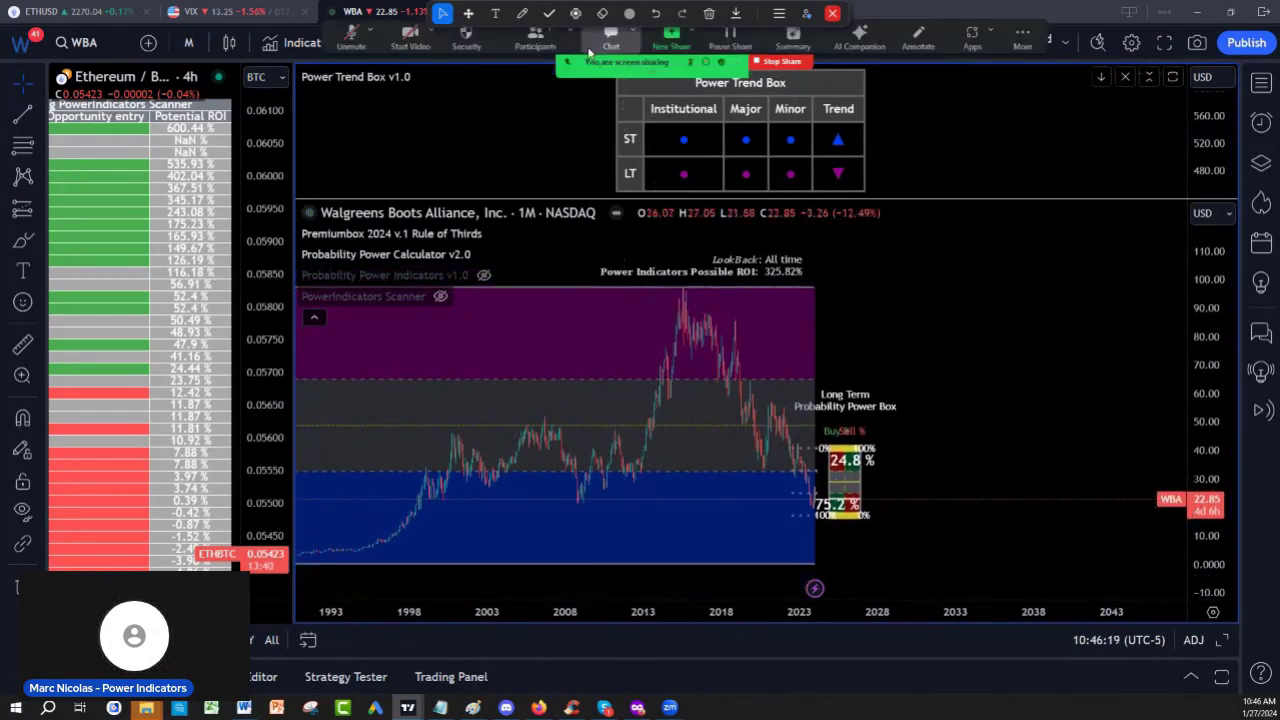
{"action": "left_click", "coordinate": [521, 14]}
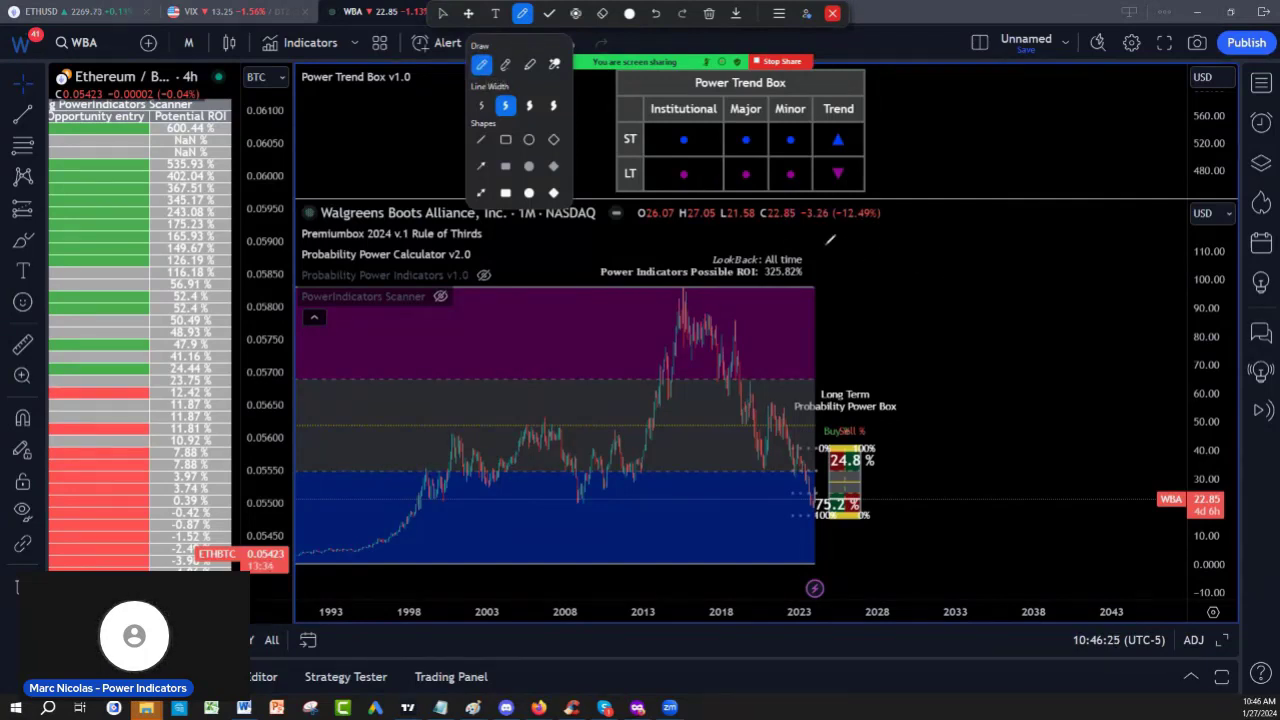
{"action": "key", "text": "Escape"}
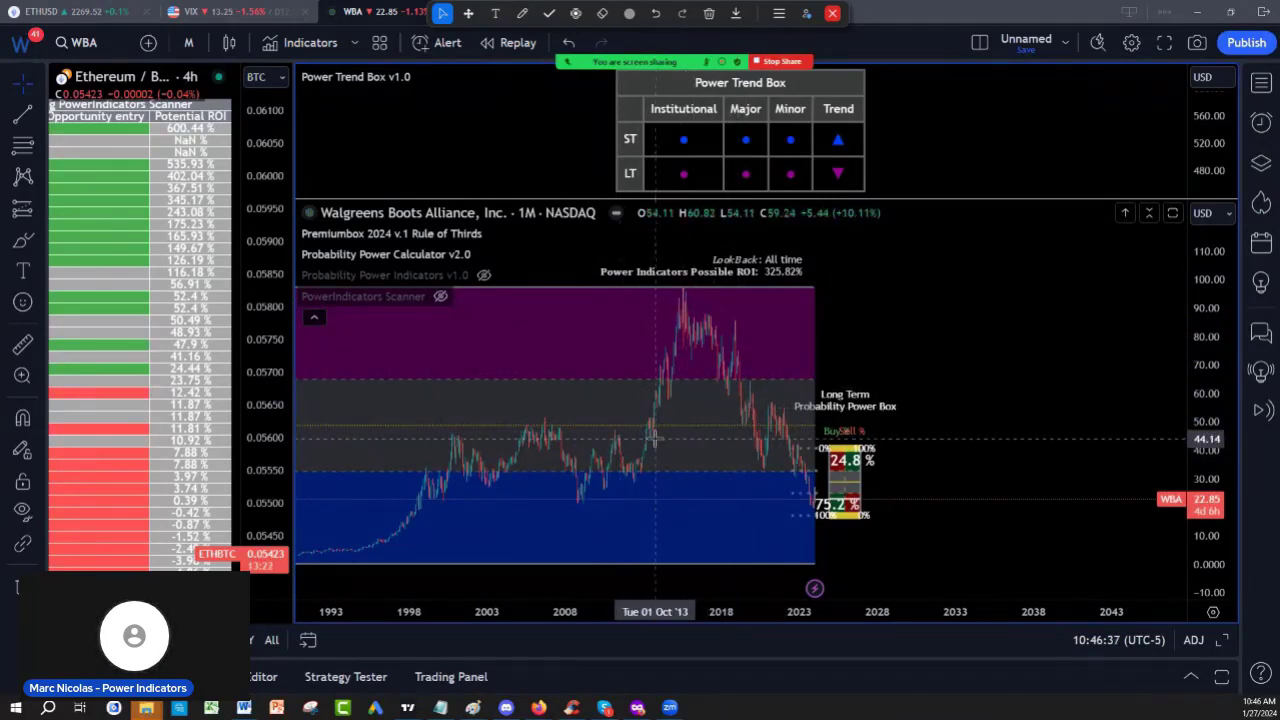
{"action": "mouse_move", "coordinate": [645, 603]}
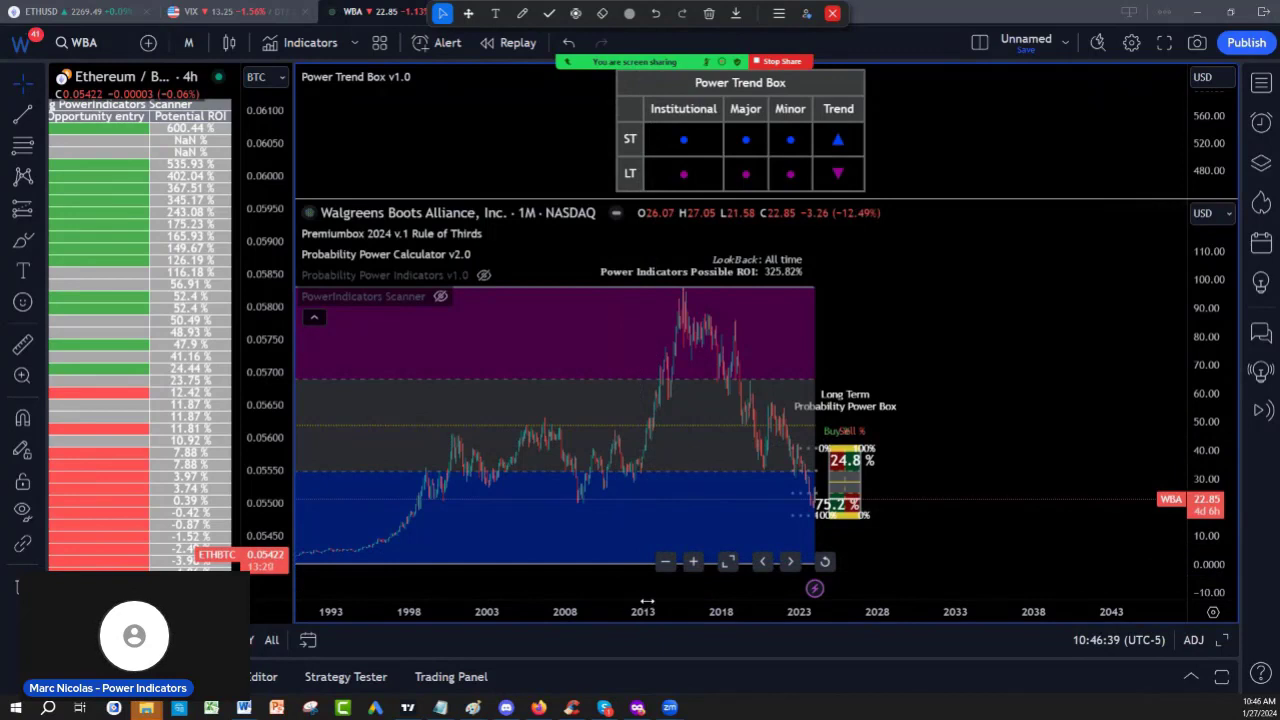
{"action": "left_click_drag", "start_coordinate": [647, 601], "coordinate": [650, 616]}
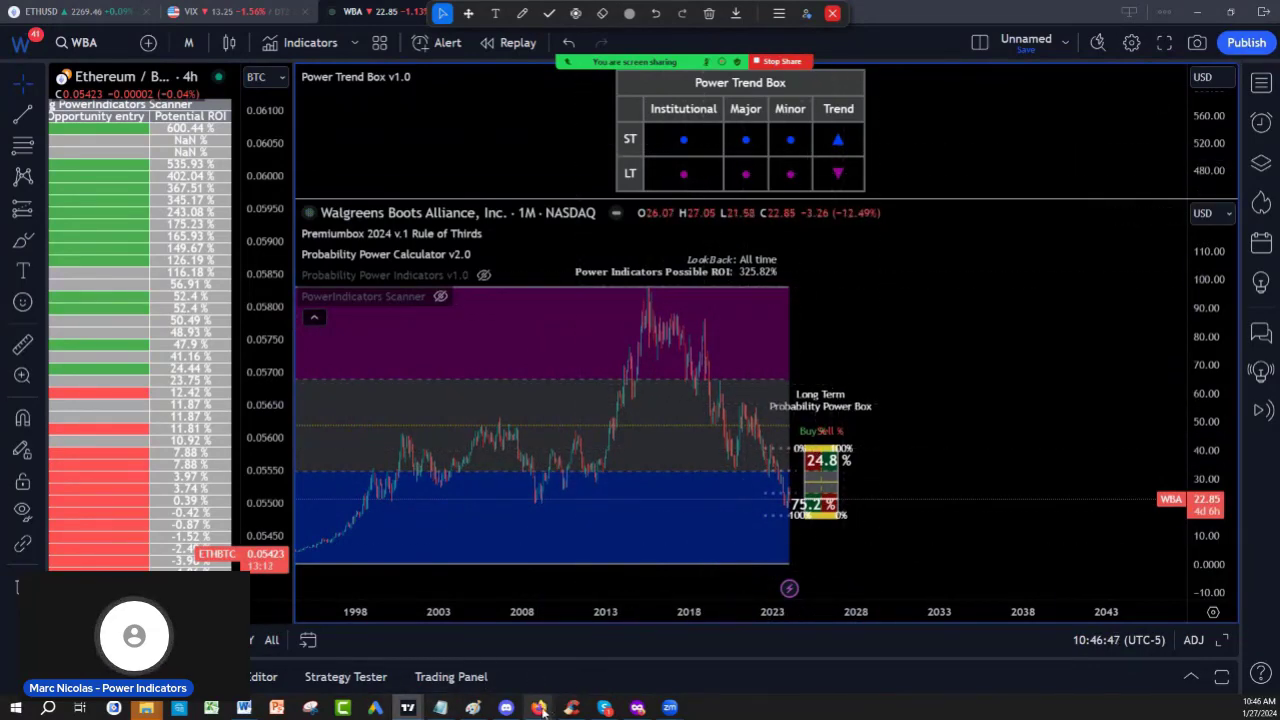
On the Yahoo Finance WBA statistics page, circle the Trailing and Forward P/E values, then clear the circle.
{"action": "mouse_move", "coordinate": [538, 708]}
{"action": "left_click", "coordinate": [537, 655]}
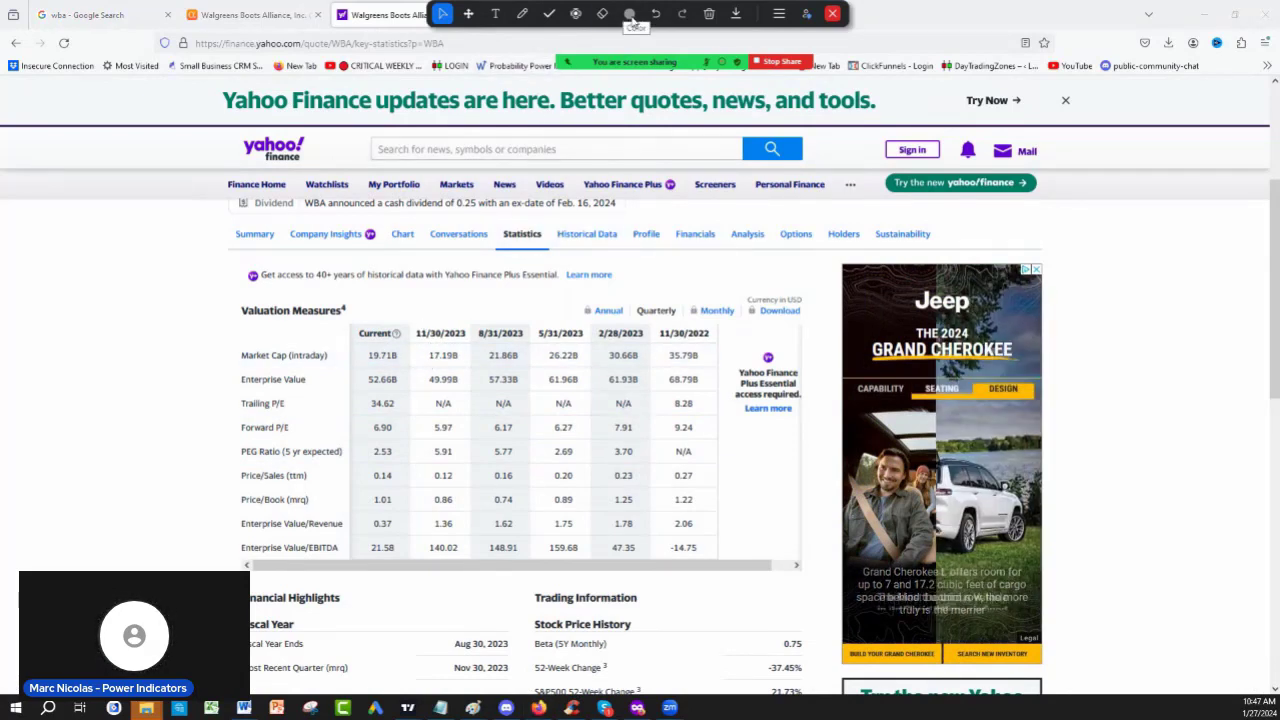
{"action": "left_click", "coordinate": [522, 14]}
{"action": "left_click", "coordinate": [628, 16]}
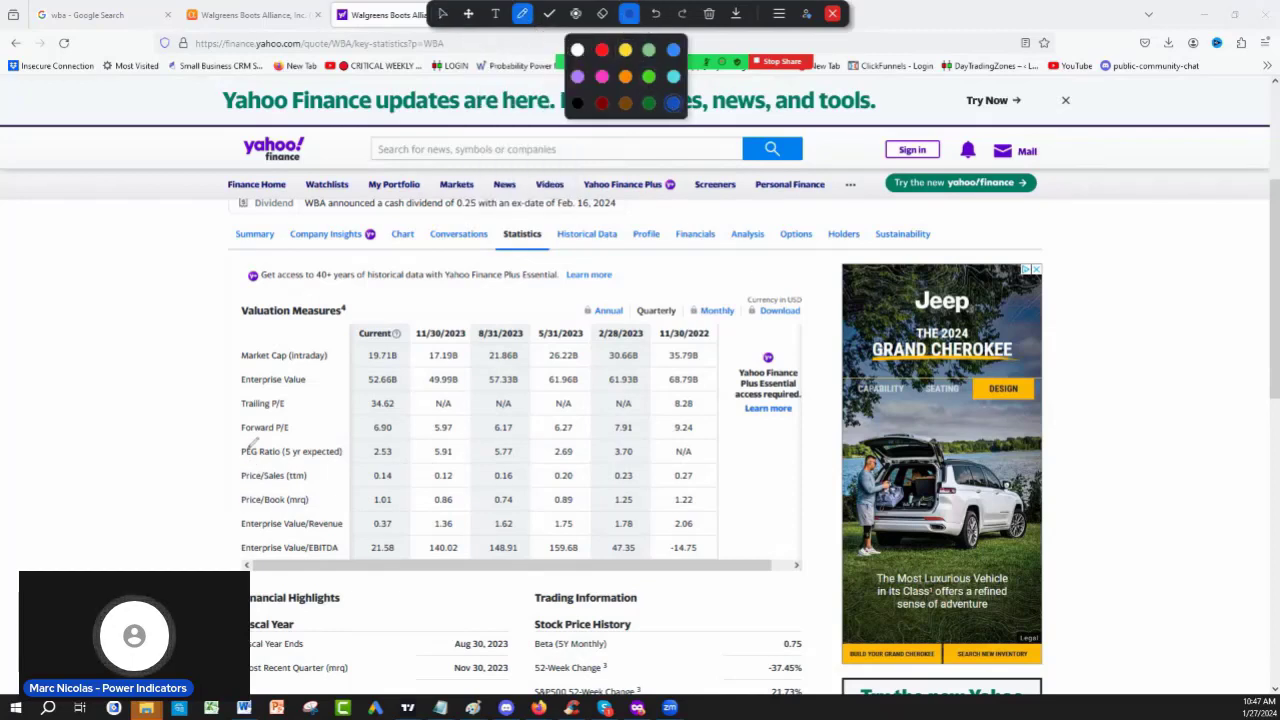
{"action": "mouse_move", "coordinate": [386, 389]}
{"action": "left_mouse_down"}
{"action": "mouse_move", "coordinate": [340, 432]}
{"action": "mouse_move", "coordinate": [360, 395]}
{"action": "left_mouse_up"}
{"action": "key", "text": "Escape"}
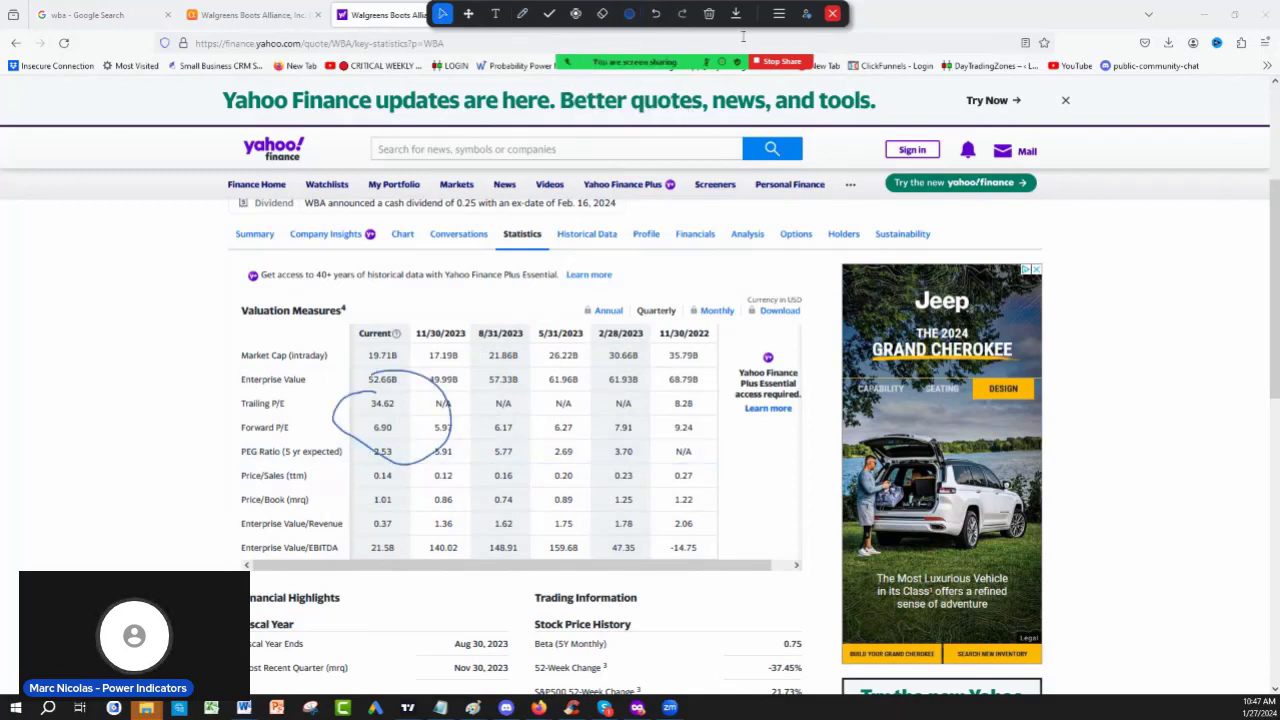
{"action": "left_click", "coordinate": [713, 16]}
{"action": "left_click", "coordinate": [700, 46]}
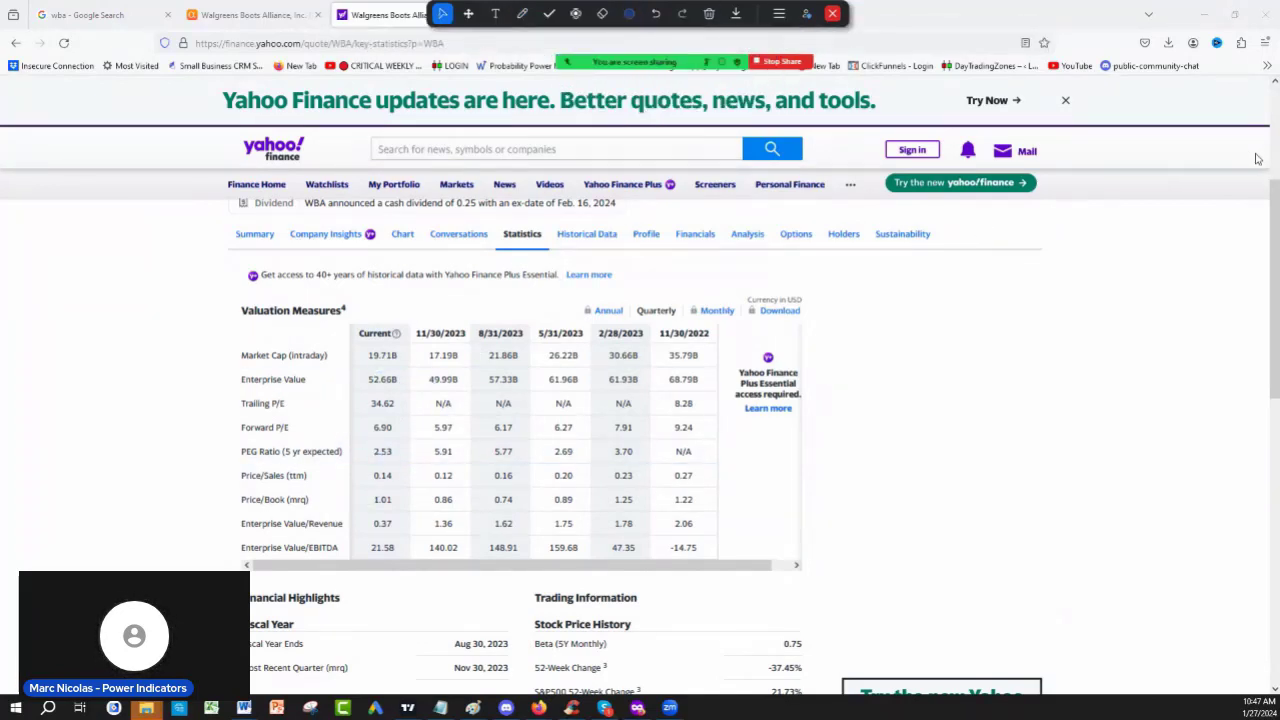
Scroll through WBA's valuation, trading and share statistics.
{"action": "left_click_drag", "start_coordinate": [1272, 207], "coordinate": [1263, 367]}
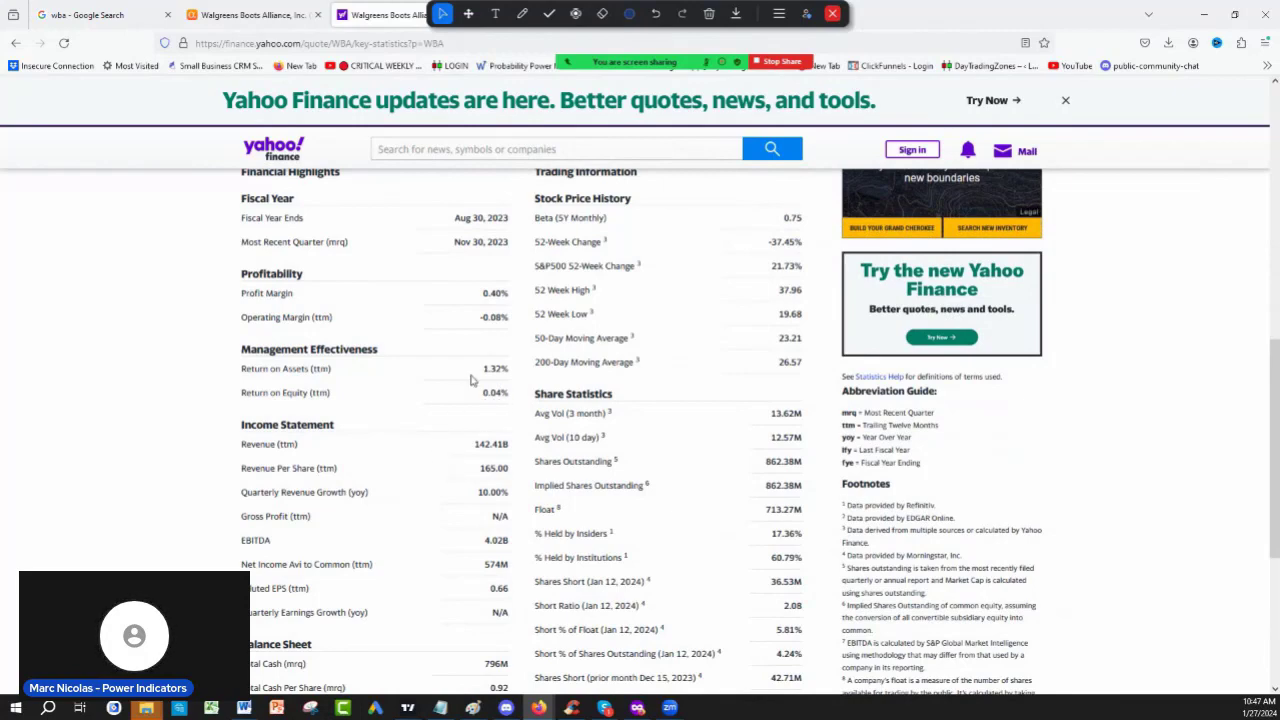
{"action": "scroll", "coordinate": [428, 472], "scroll_direction": "down", "scroll_amount": 3}
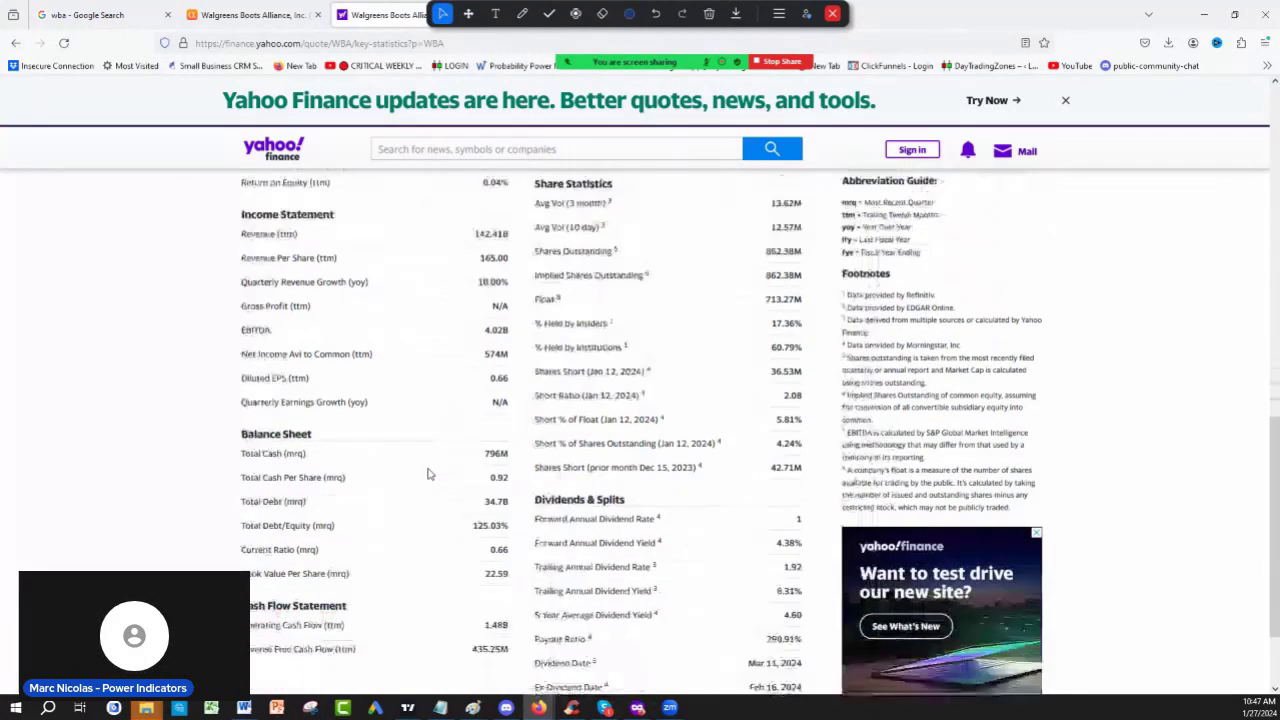
{"action": "scroll", "coordinate": [428, 472], "scroll_direction": "down", "scroll_amount": 1}
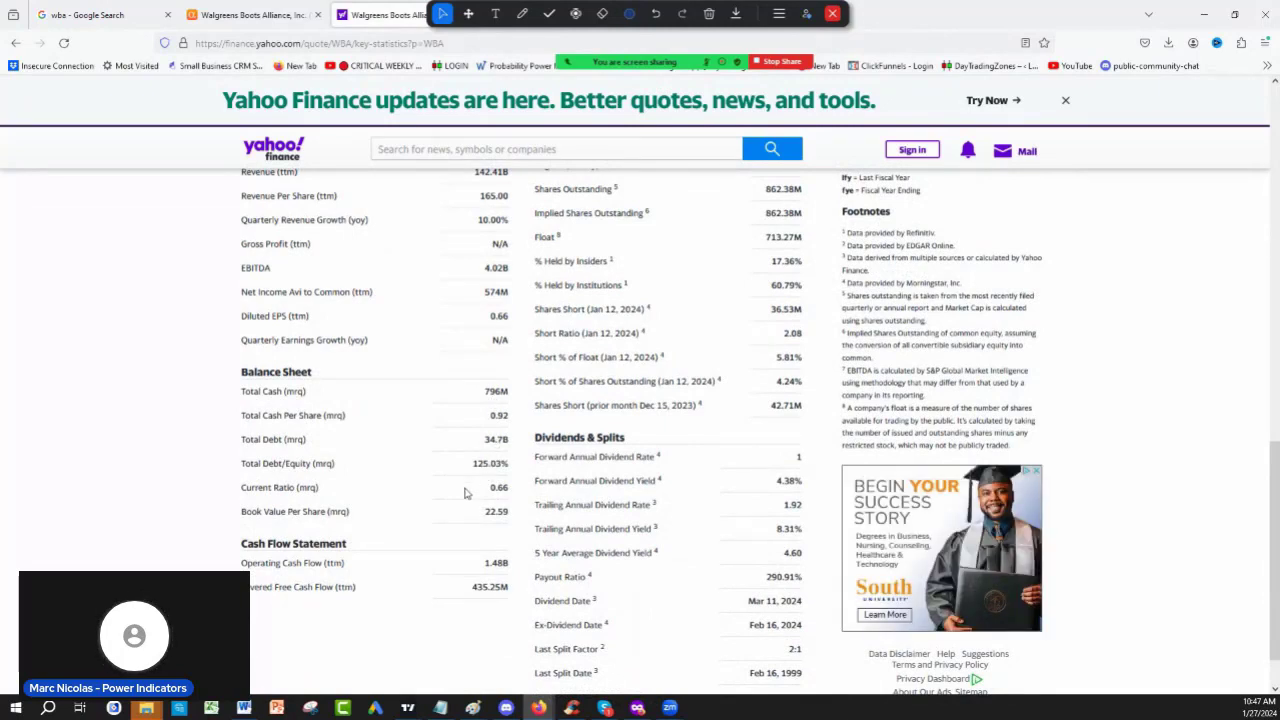
{"action": "scroll", "coordinate": [462, 494], "scroll_direction": "up", "scroll_amount": 2}
{"action": "scroll", "coordinate": [460, 480], "scroll_direction": "up", "scroll_amount": 5}
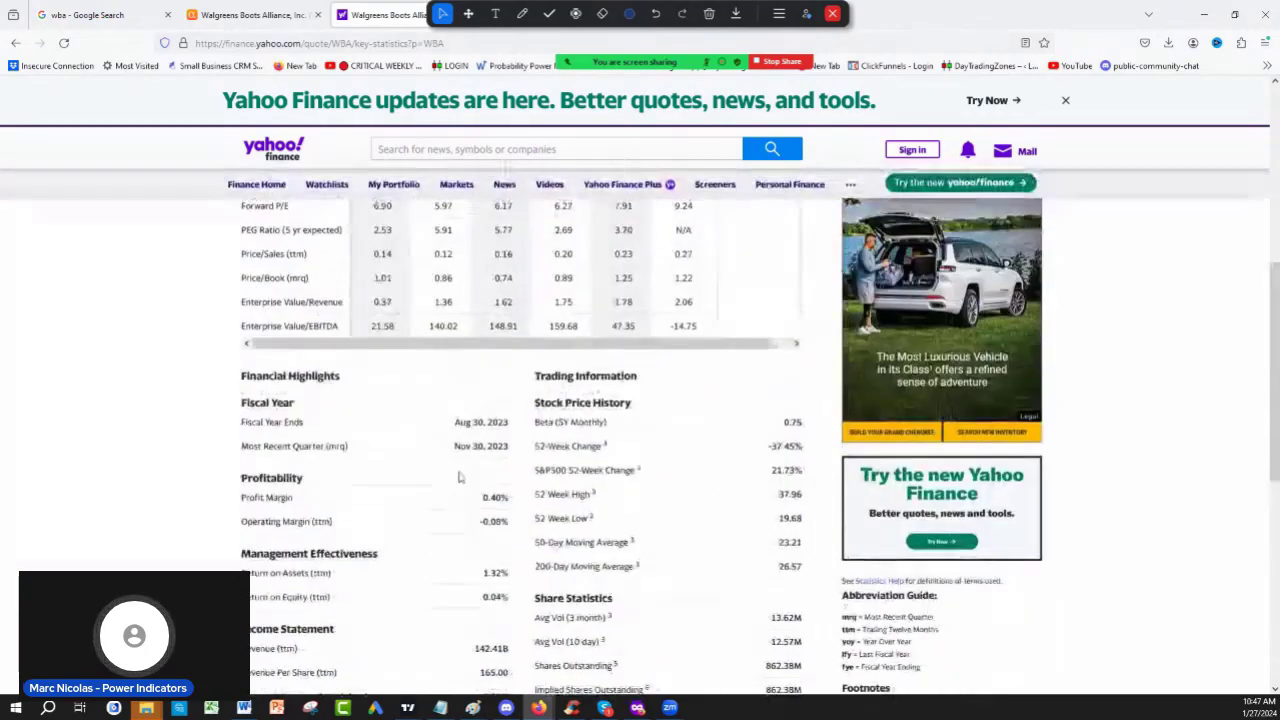
Glance at Seeking Alpha's WBA dividend-cut analyses, then minimize the browser back to TradingView.
{"action": "left_click", "coordinate": [265, 18]}
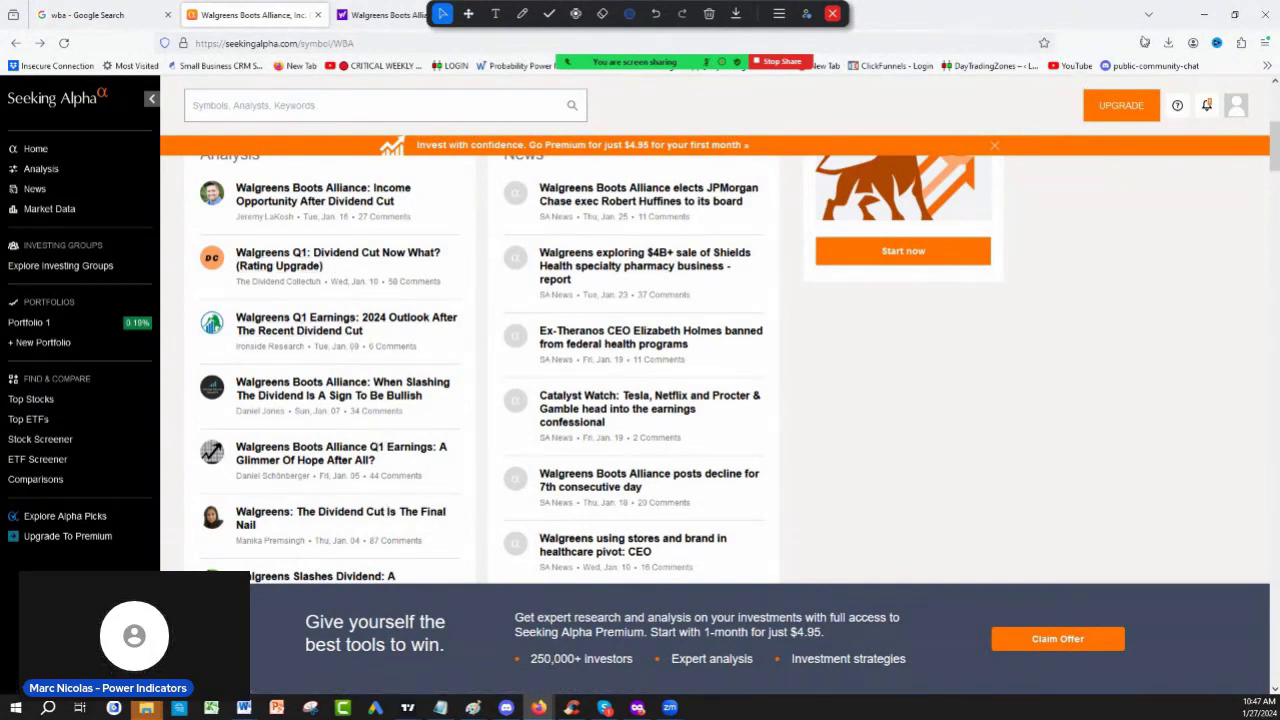
{"action": "left_click", "coordinate": [1205, 25]}
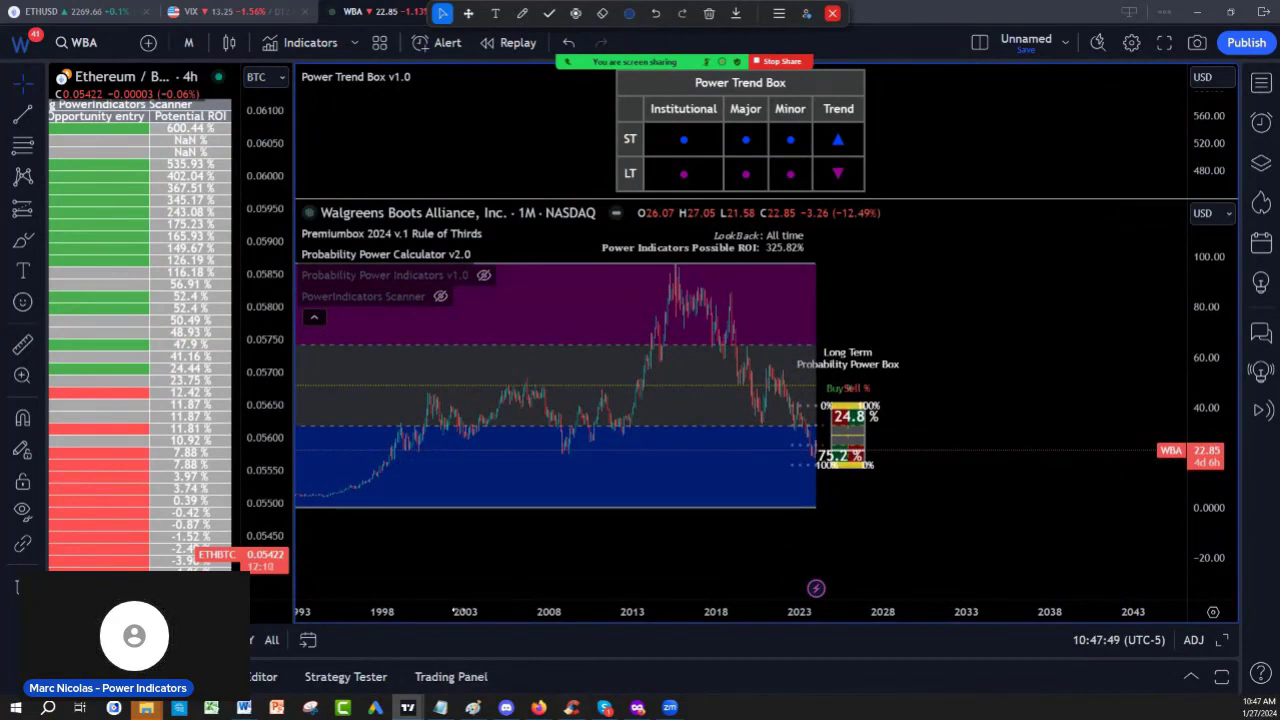
Compress then re-stretch the WBA time axis so history spans the 1970s to 2040.
{"action": "left_click_drag", "start_coordinate": [457, 611], "coordinate": [936, 641]}
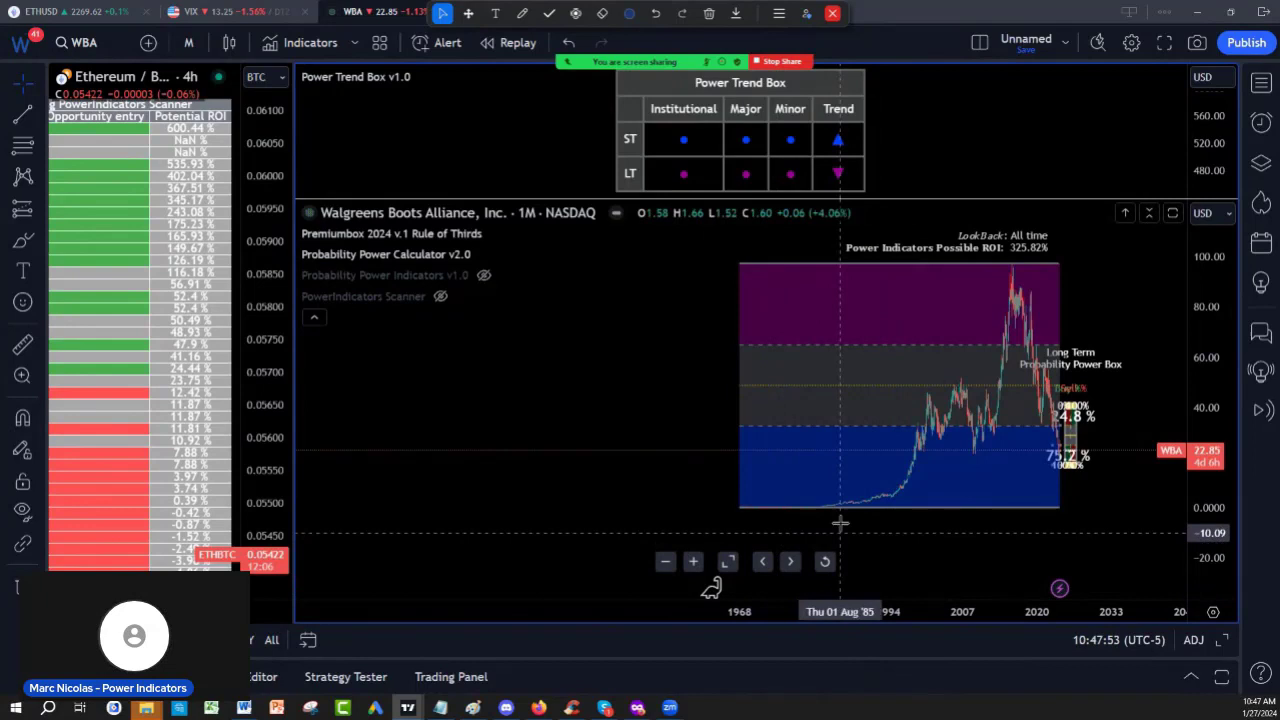
{"action": "mouse_move", "coordinate": [826, 511]}
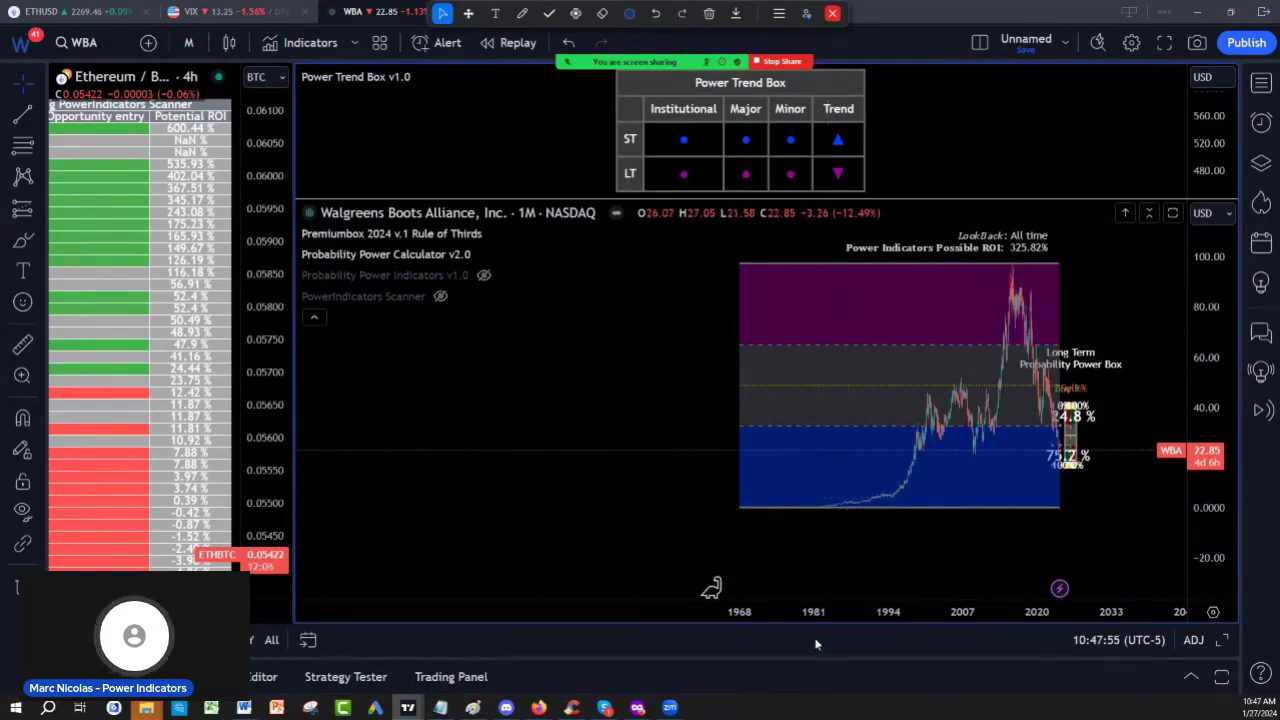
{"action": "left_click_drag", "start_coordinate": [900, 611], "coordinate": [510, 597]}
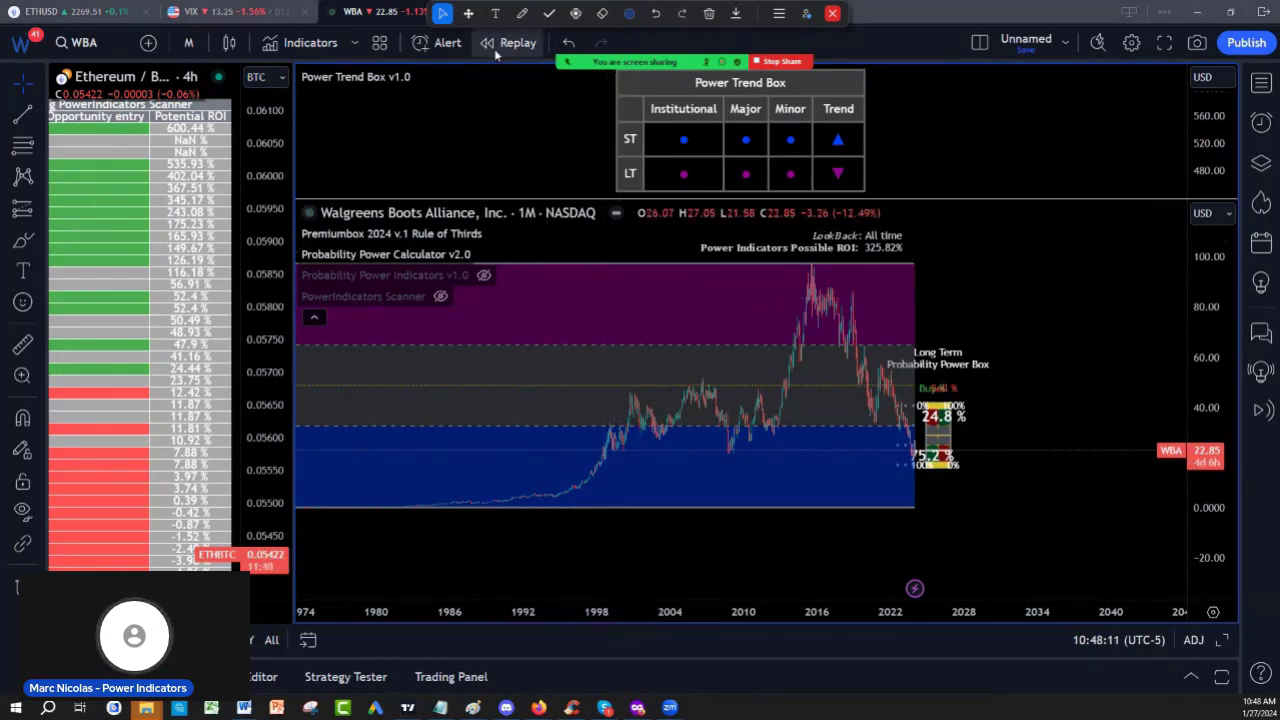
Set the pen colour to white, sketch a line along the chart lows, then clear all drawings.
{"action": "left_click", "coordinate": [522, 13]}
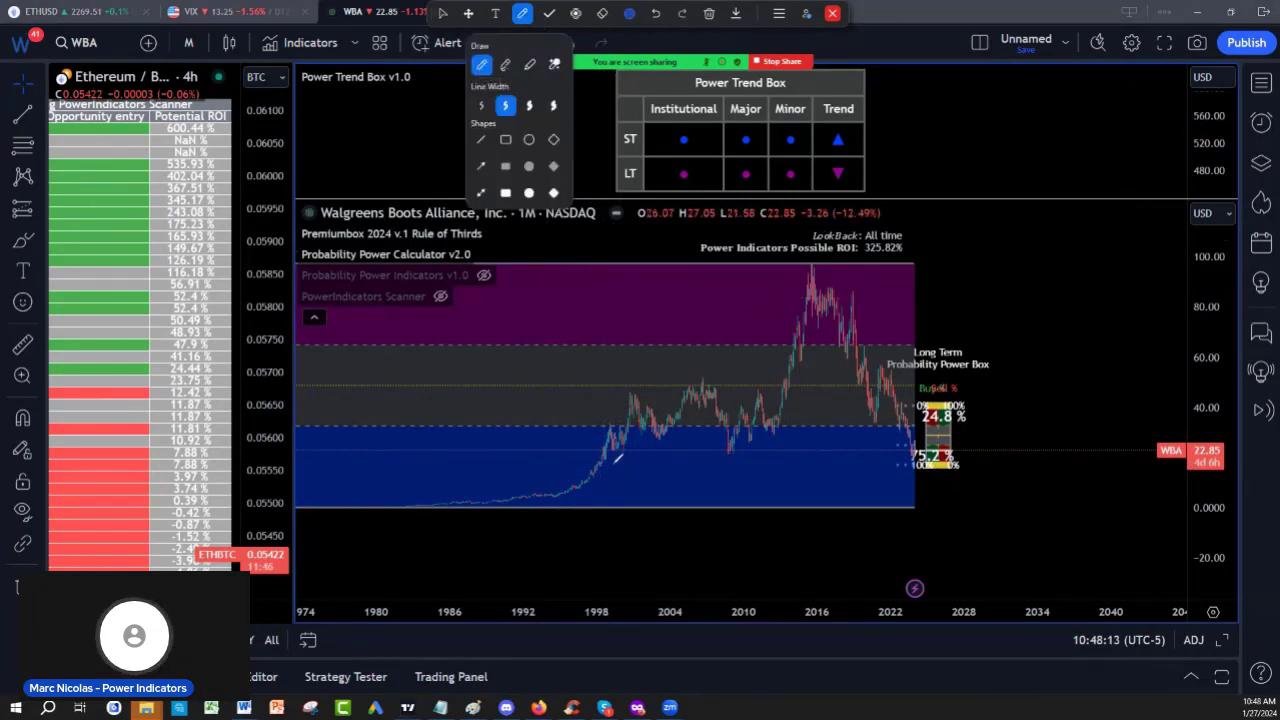
{"action": "left_click", "coordinate": [609, 441]}
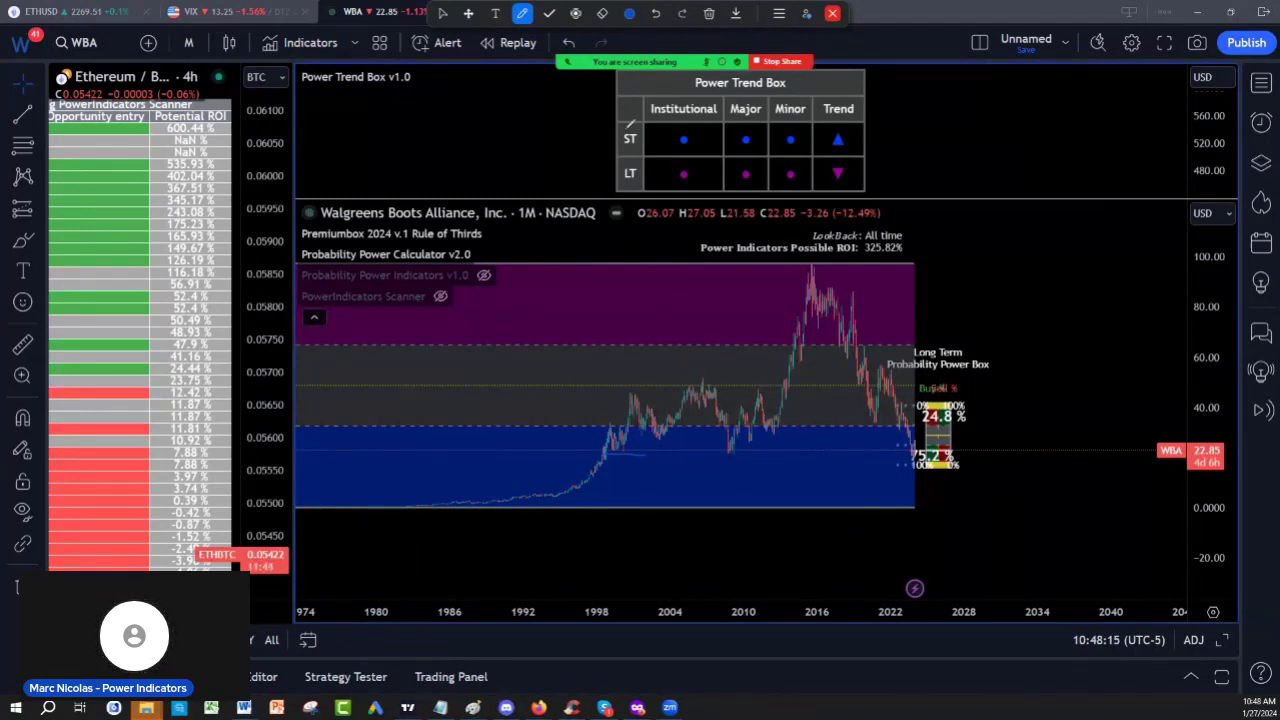
{"action": "left_click", "coordinate": [628, 13]}
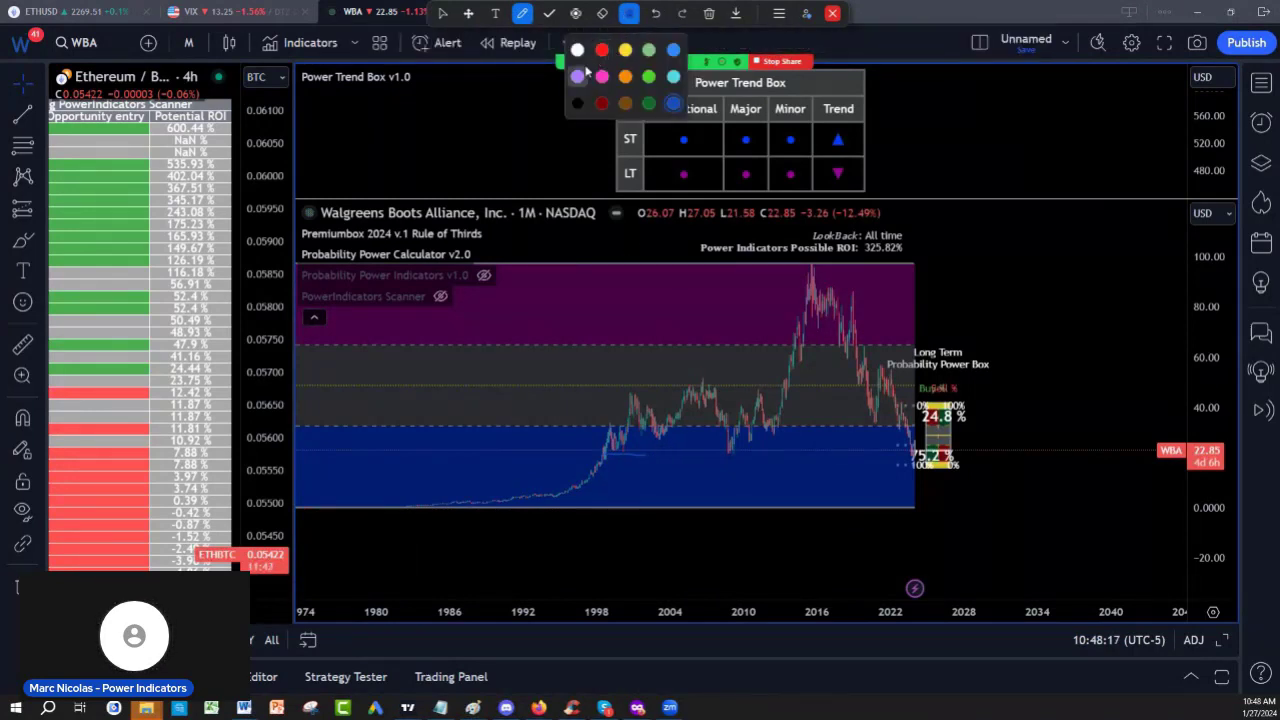
{"action": "left_click", "coordinate": [578, 51]}
{"action": "left_click_drag", "start_coordinate": [591, 449], "coordinate": [662, 456]}
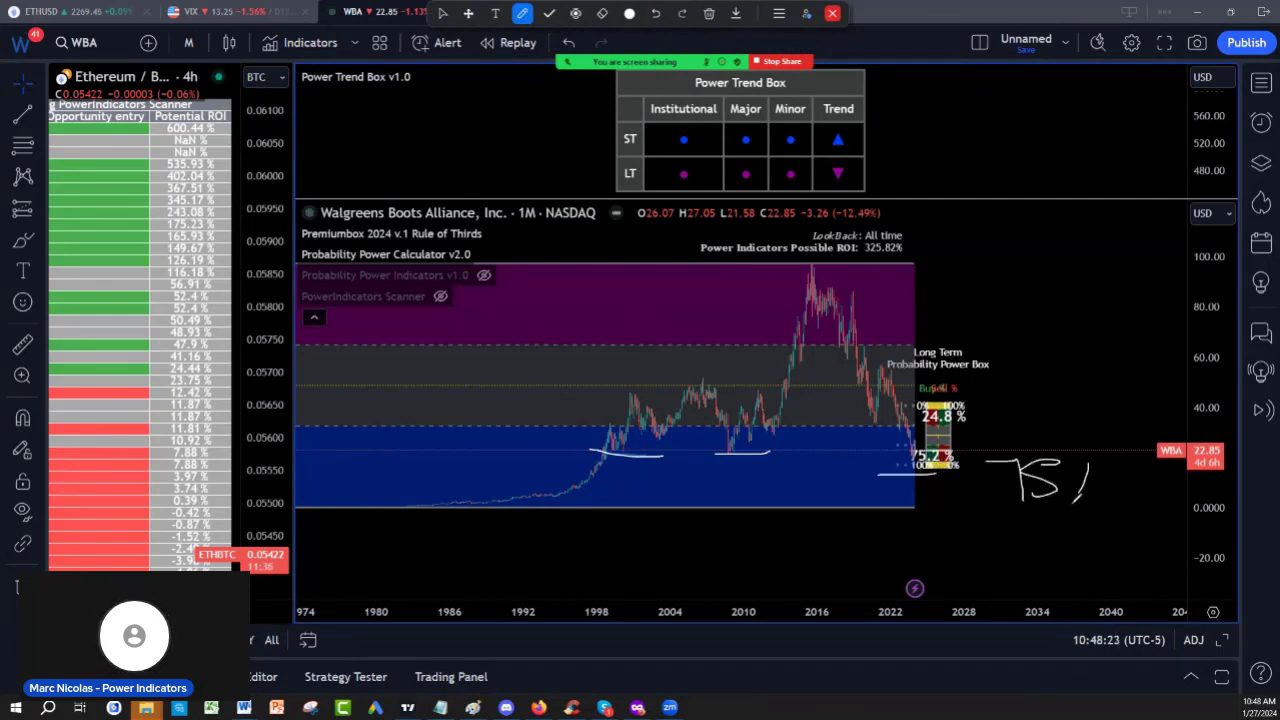
{"action": "left_click", "coordinate": [709, 13]}
{"action": "left_click", "coordinate": [678, 46]}
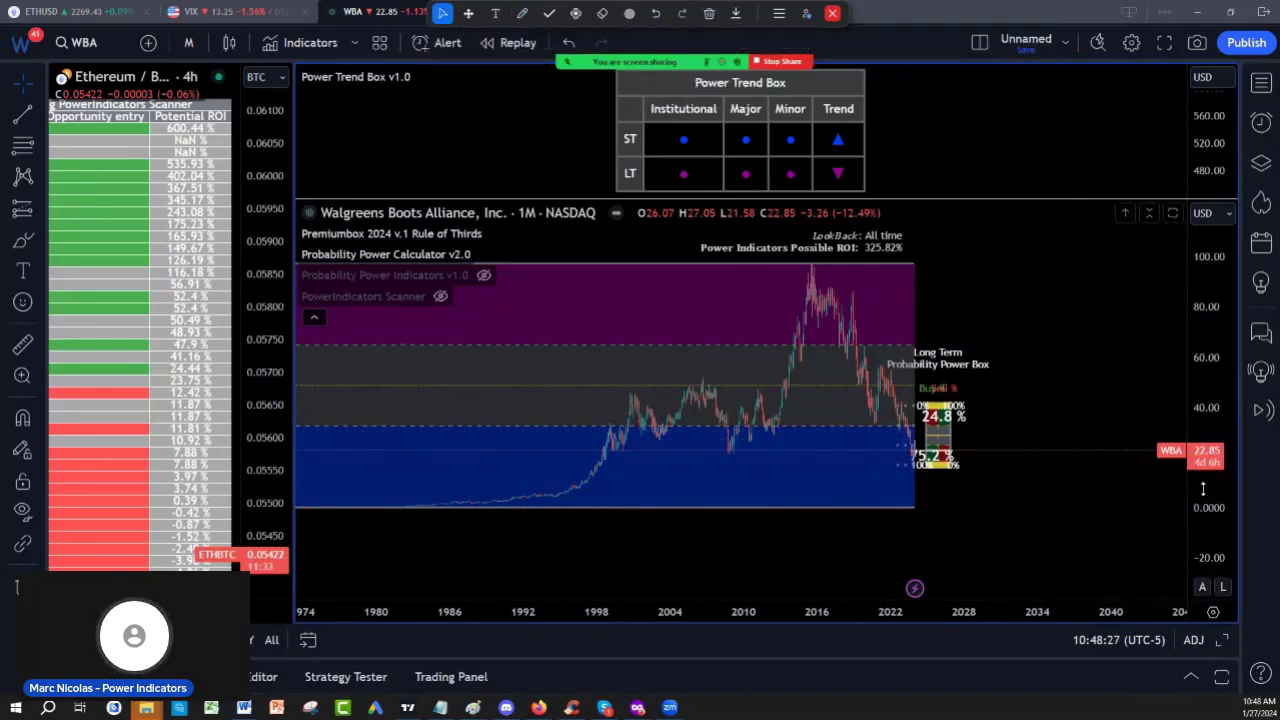
Pan to show prices from 2004 and draw a trend line from the 2015 peak to recent lows.
{"action": "scroll", "coordinate": [880, 448], "scroll_direction": "up", "scroll_amount": 2}
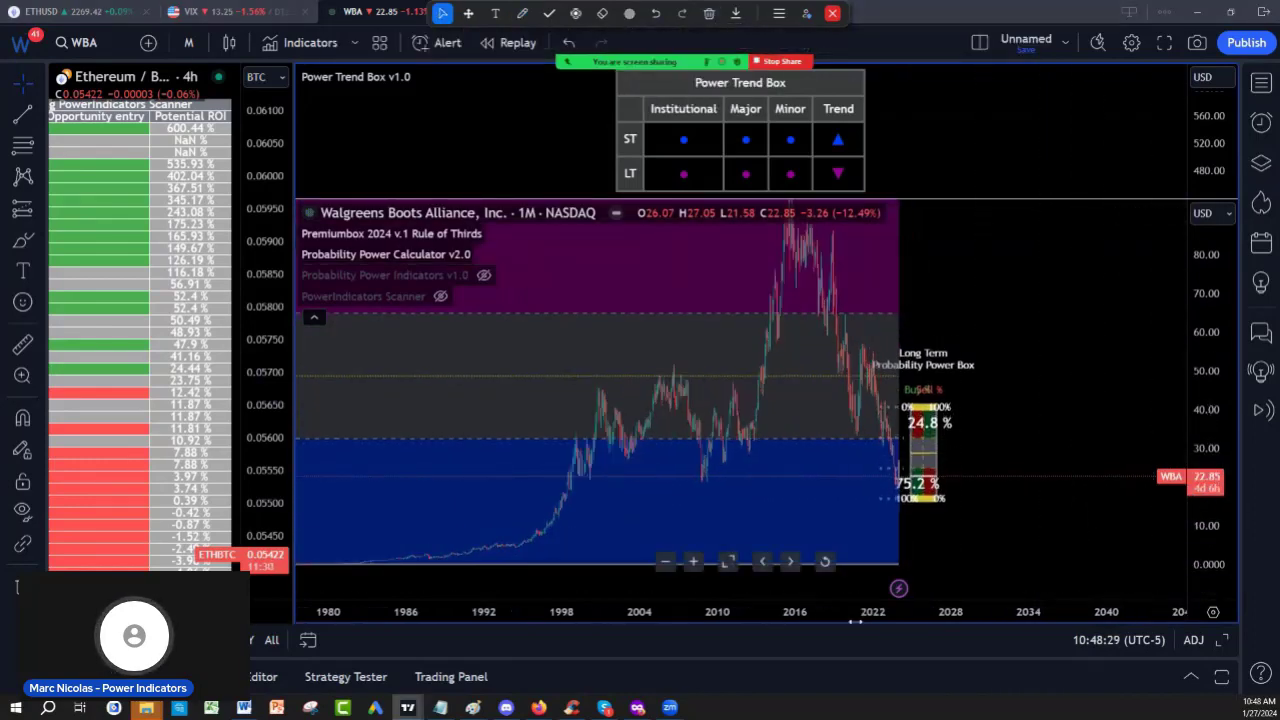
{"action": "scroll", "coordinate": [880, 448], "scroll_direction": "up", "scroll_amount": 3}
{"action": "left_click_drag", "start_coordinate": [880, 448], "coordinate": [1103, 491]}
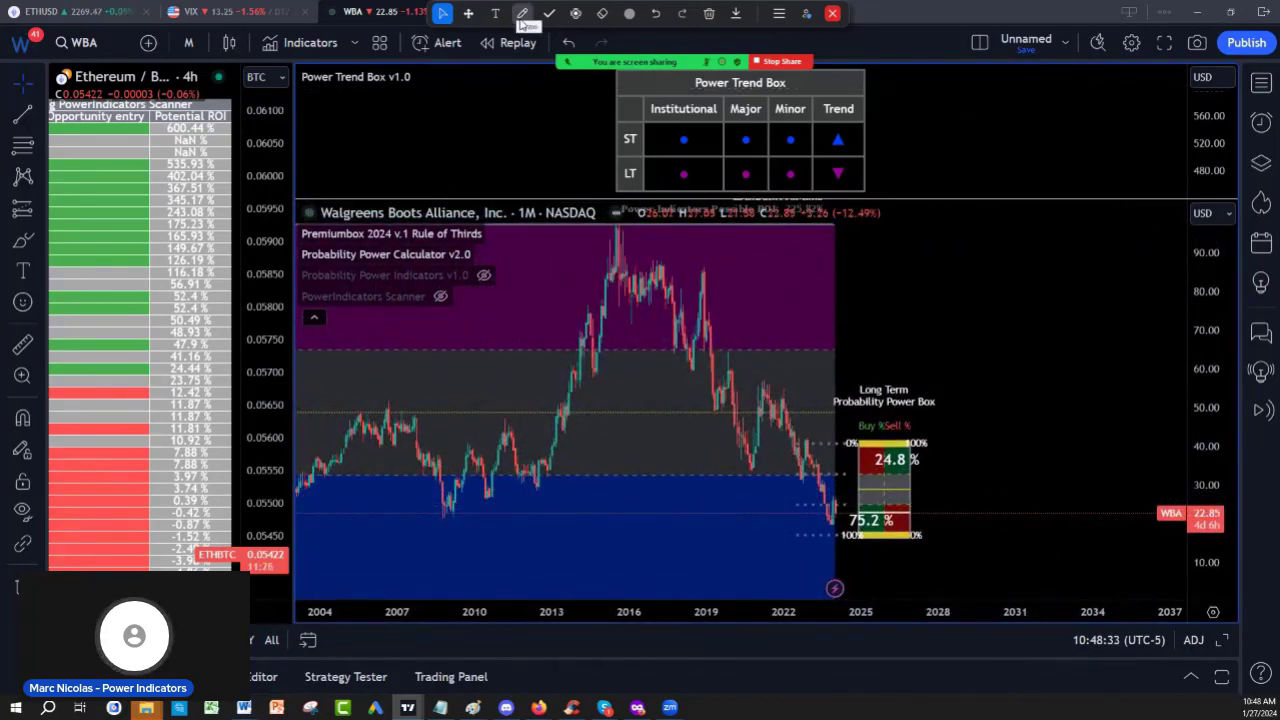
{"action": "left_click", "coordinate": [44, 118]}
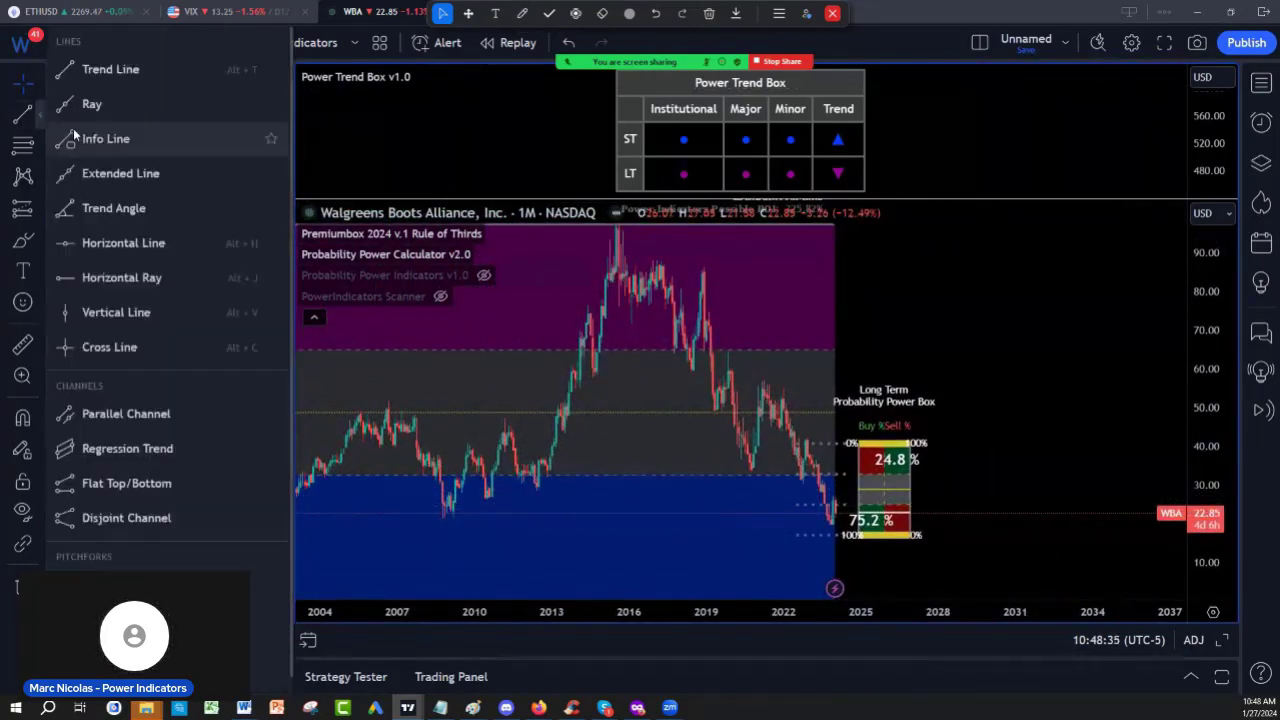
{"action": "left_click", "coordinate": [90, 65]}
{"action": "left_click", "coordinate": [624, 291]}
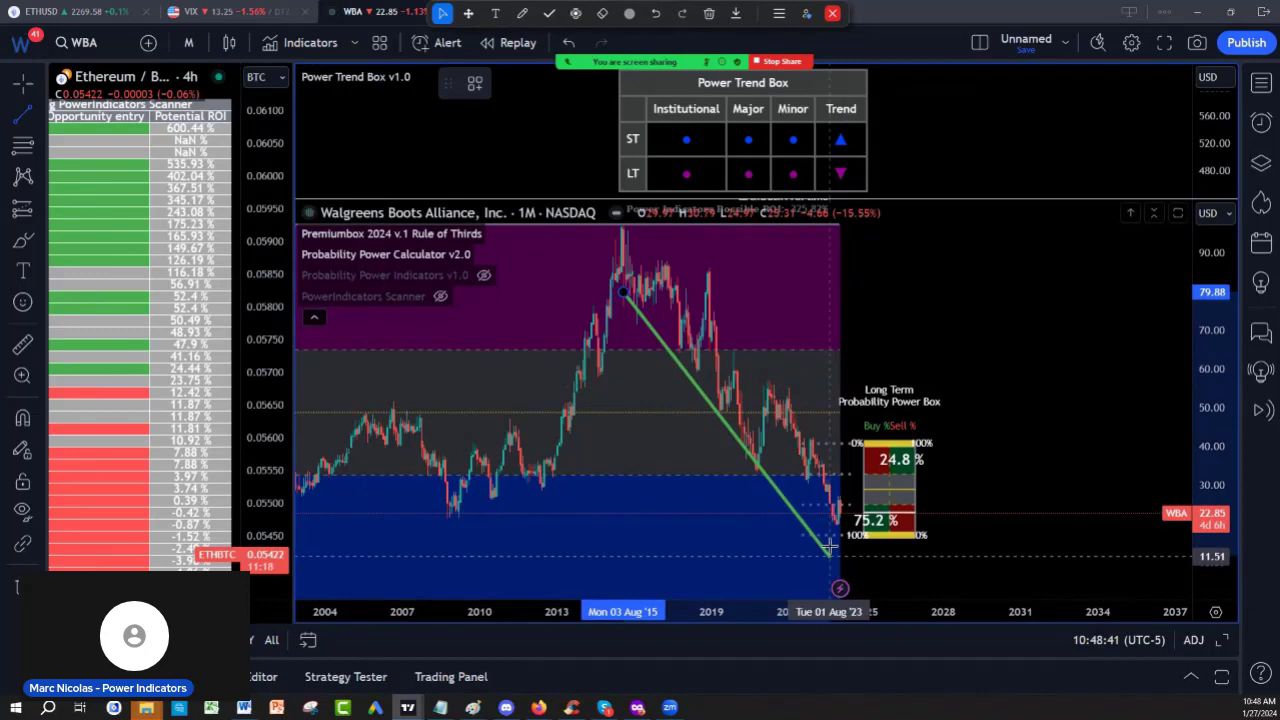
{"action": "left_click", "coordinate": [838, 569]}
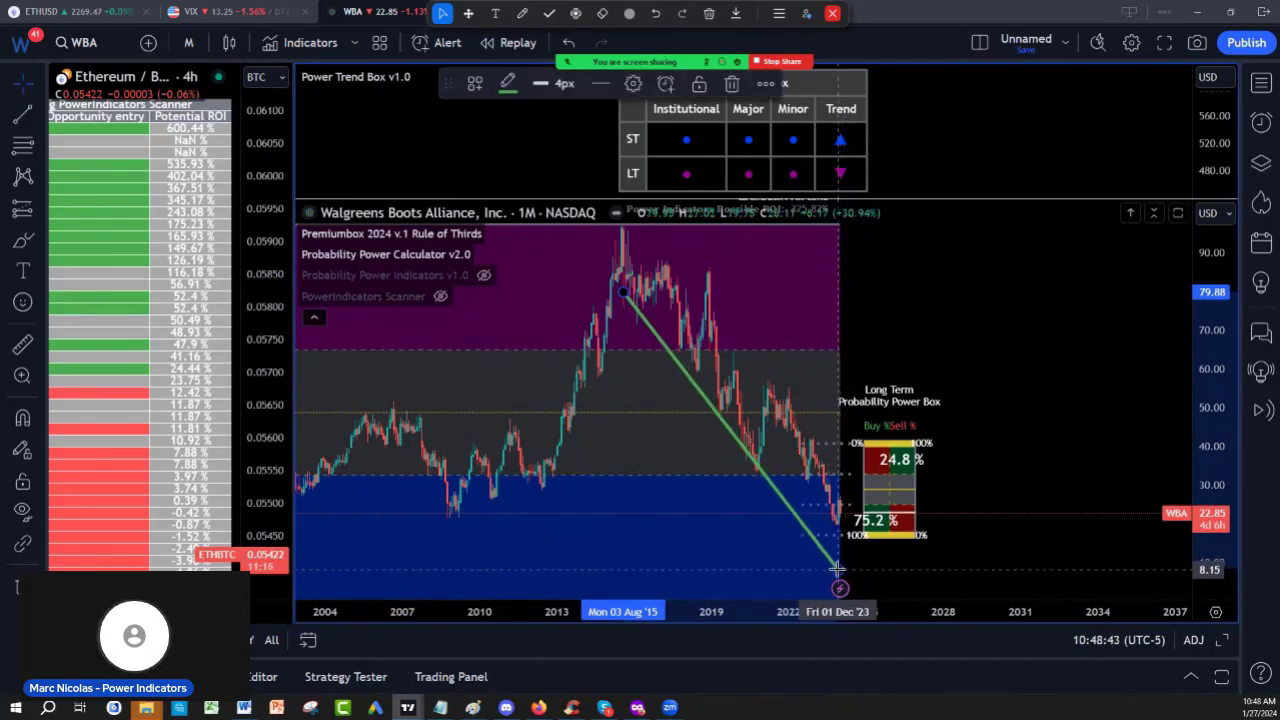
Draw a second trend line from the peak to around 2028, then zoom to 2014 onward.
{"action": "left_click", "coordinate": [42, 115]}
{"action": "left_click", "coordinate": [119, 70]}
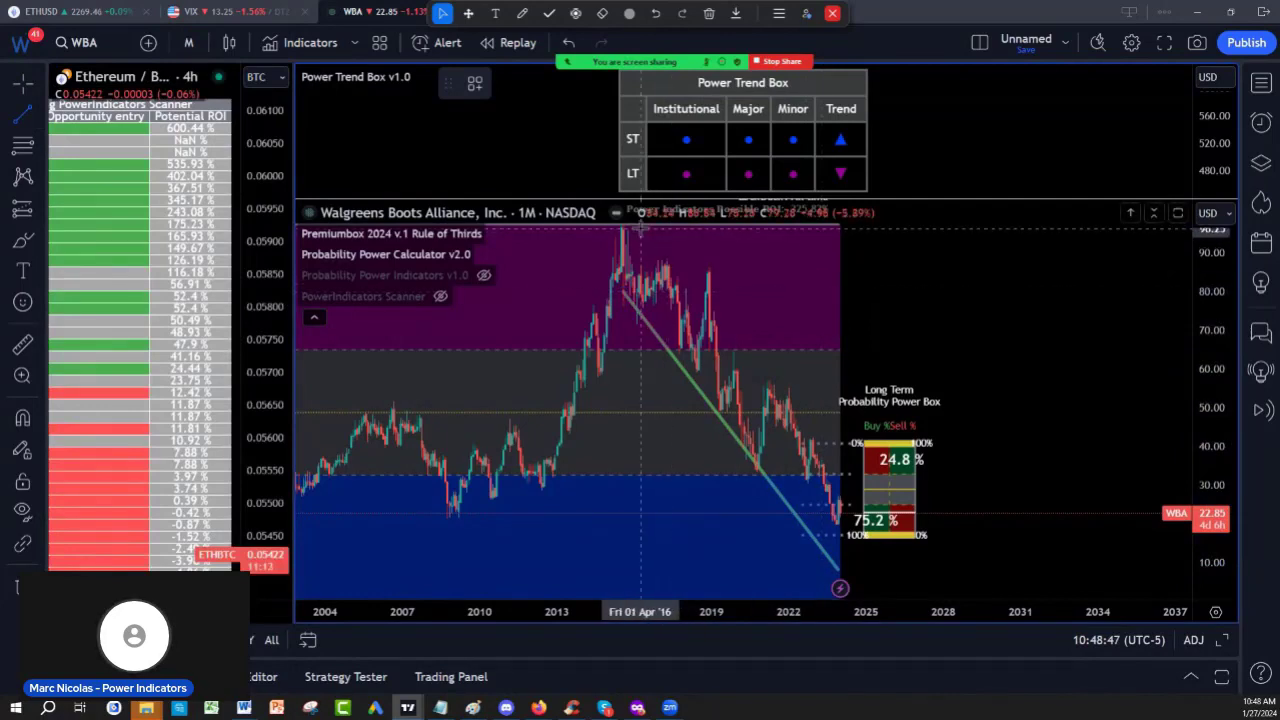
{"action": "left_click", "coordinate": [626, 228]}
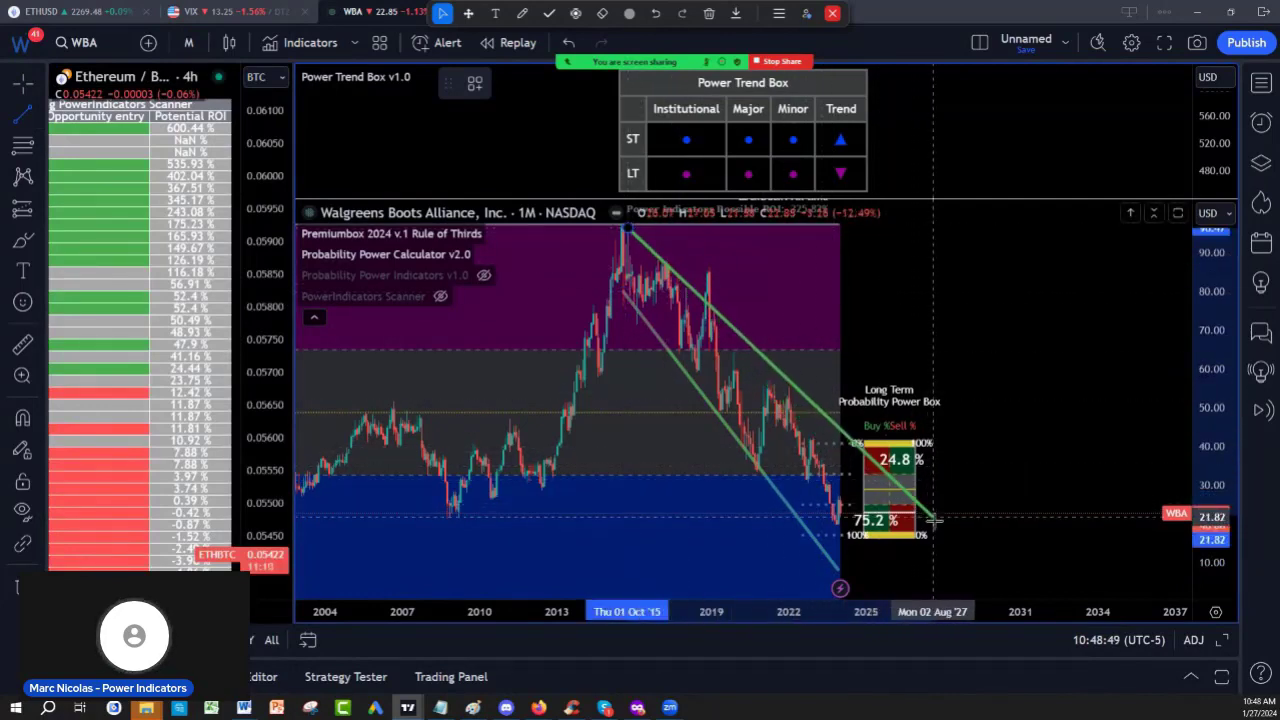
{"action": "left_click", "coordinate": [963, 549]}
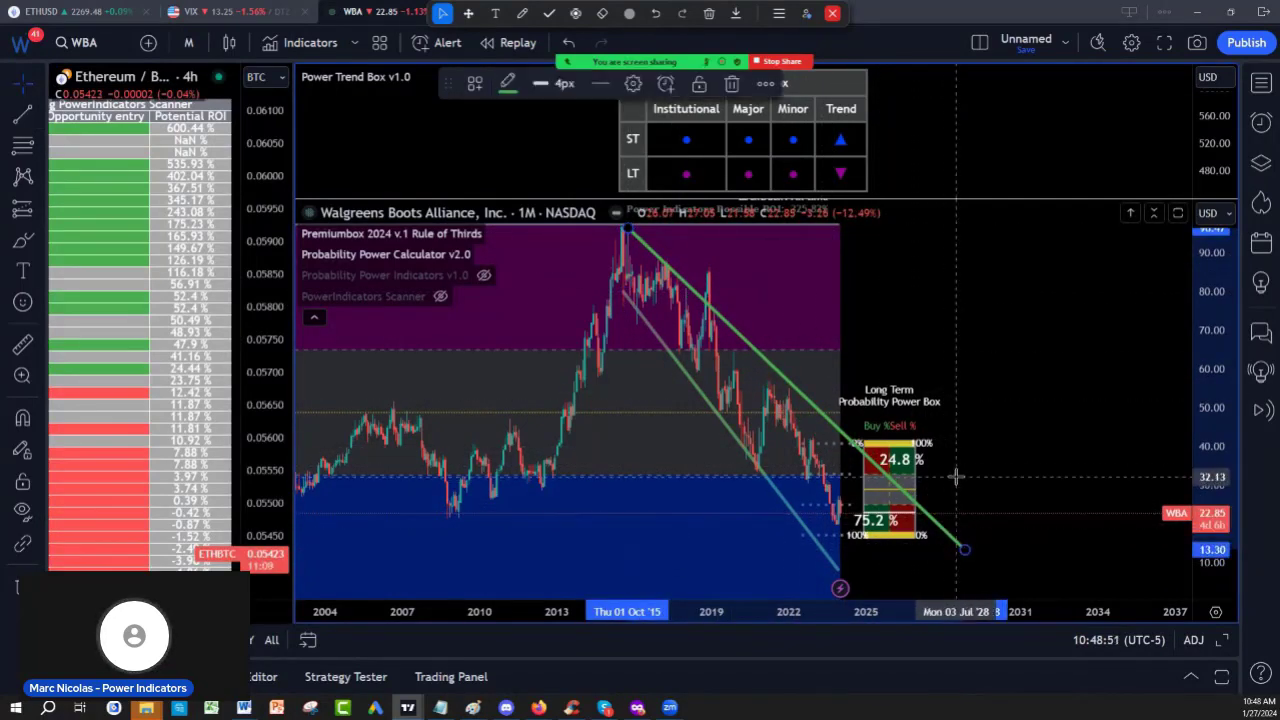
{"action": "mouse_move", "coordinate": [964, 549]}
{"action": "left_click_drag", "start_coordinate": [1209, 432], "coordinate": [1209, 470]}
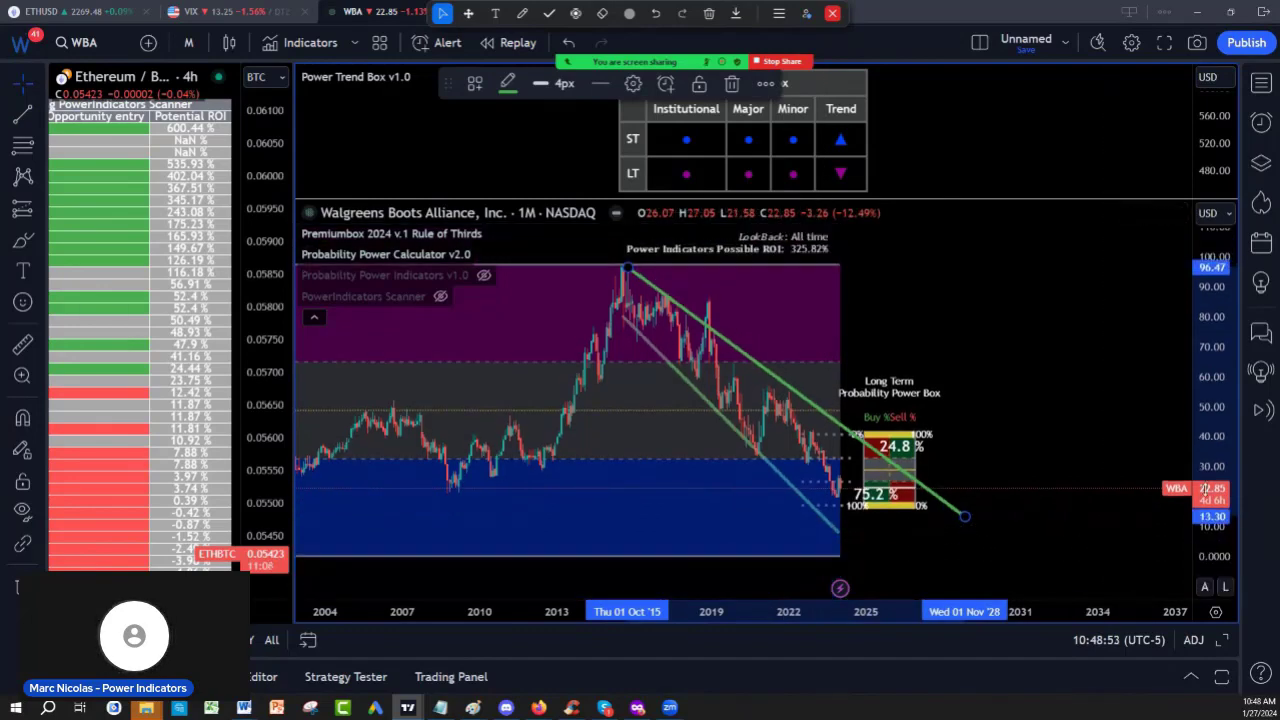
{"action": "left_click_drag", "start_coordinate": [775, 612], "coordinate": [551, 612]}
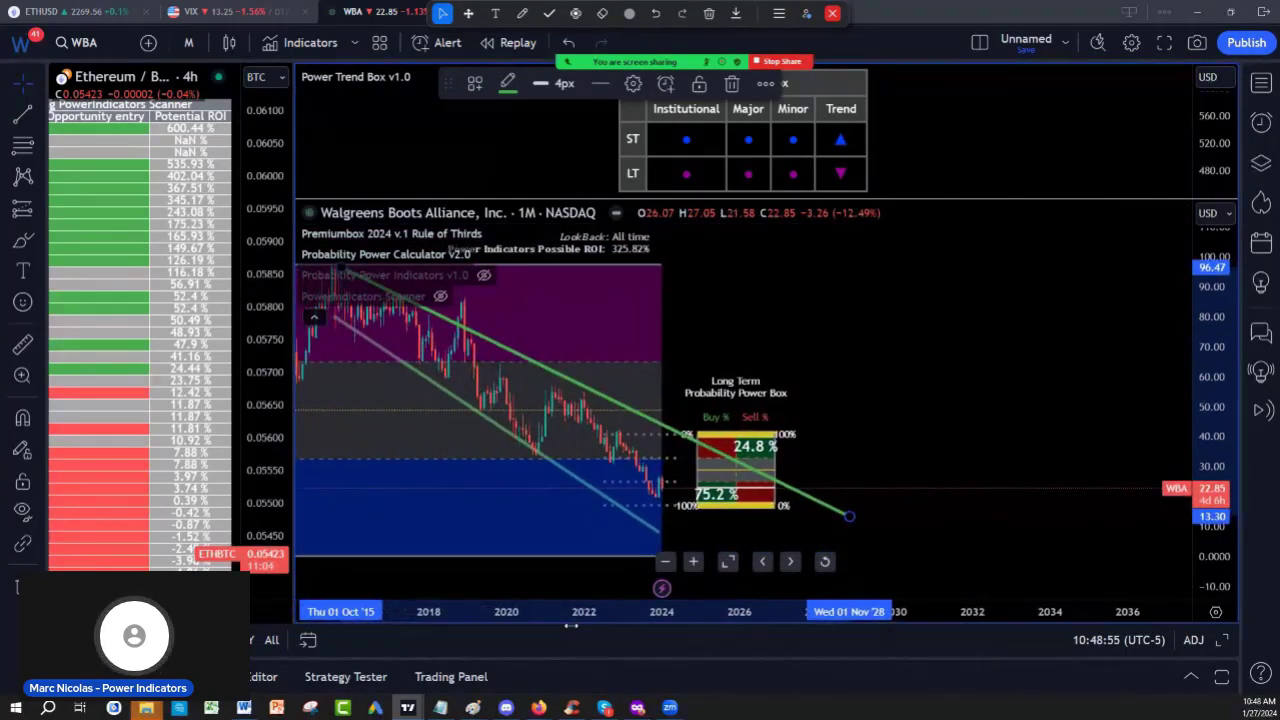
Handwrite a 16–20 target range below the power box and trace the recent price drop.
{"action": "left_click", "coordinate": [522, 13]}
{"action": "left_click", "coordinate": [482, 66]}
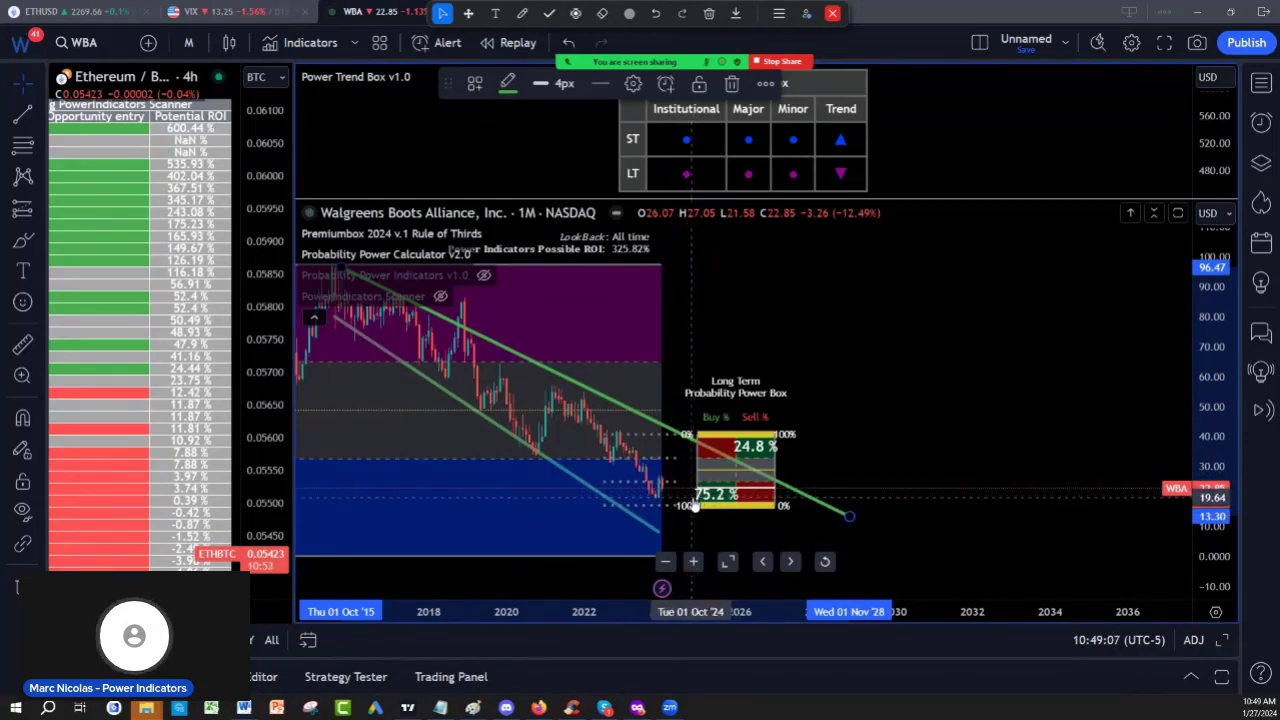
{"action": "left_click", "coordinate": [522, 13]}
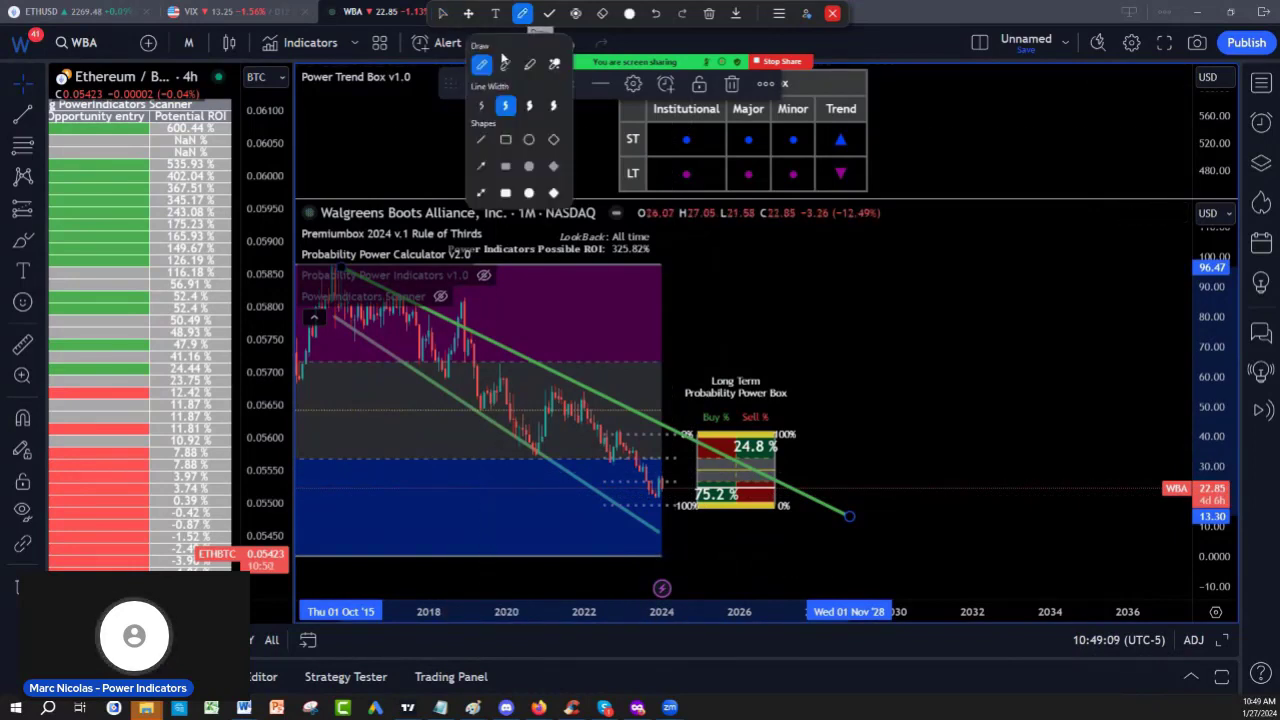
{"action": "mouse_move", "coordinate": [706, 547]}
{"action": "left_mouse_down"}
{"action": "mouse_move", "coordinate": [760, 560]}
{"action": "mouse_move", "coordinate": [834, 532]}
{"action": "left_mouse_up"}
{"action": "left_click", "coordinate": [443, 13]}
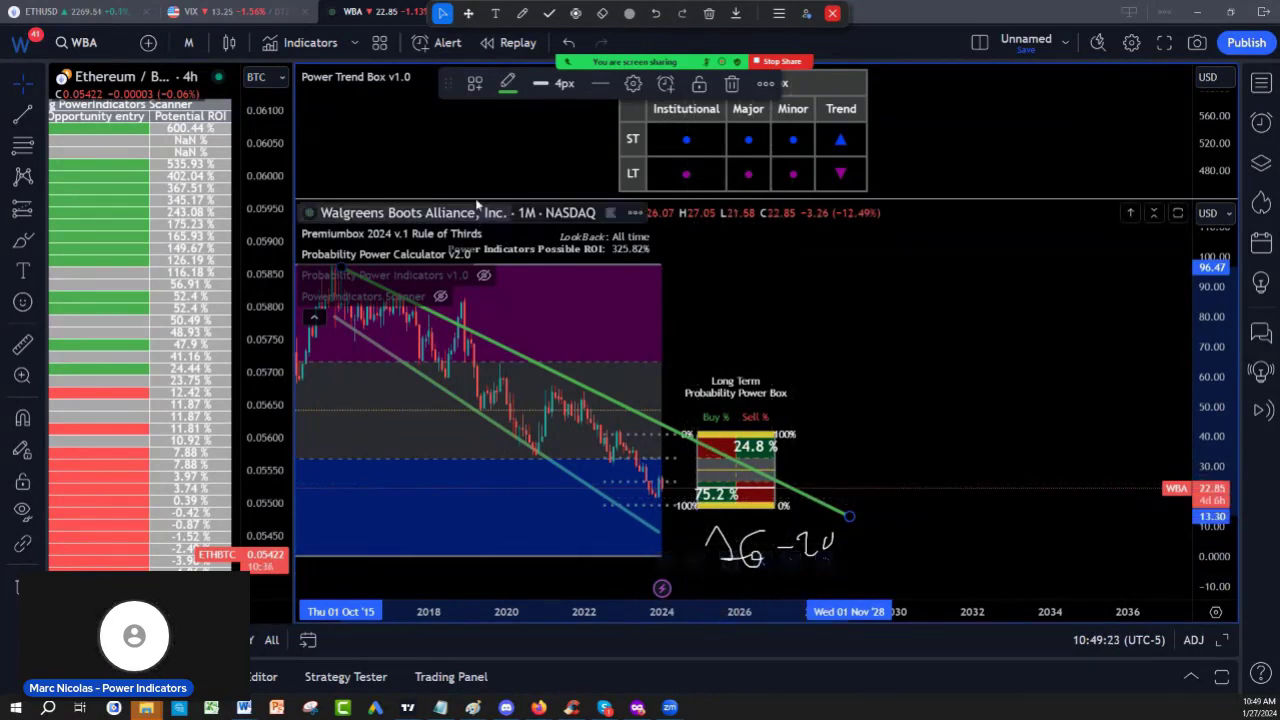
{"action": "left_click", "coordinate": [522, 14]}
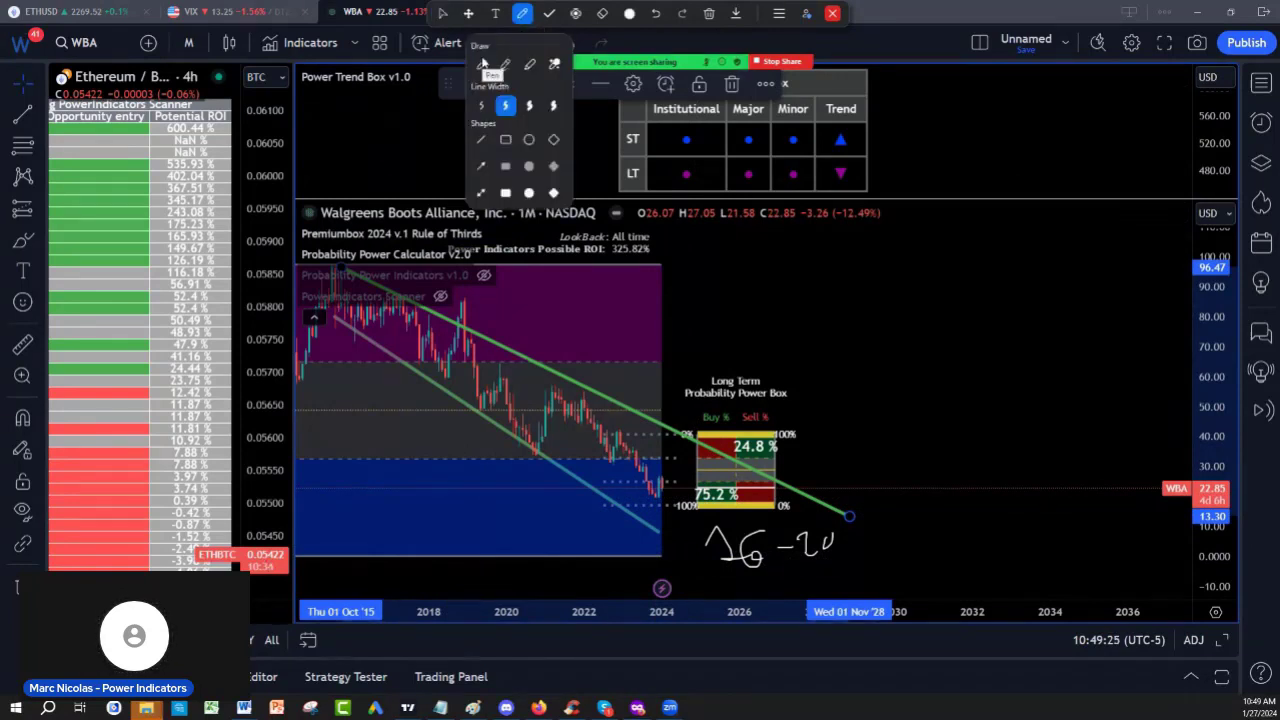
{"action": "left_click_drag", "start_coordinate": [802, 518], "coordinate": [771, 575]}
{"action": "left_click", "coordinate": [768, 558]}
{"action": "left_click_drag", "start_coordinate": [741, 515], "coordinate": [735, 525]}
{"action": "mouse_move", "coordinate": [604, 452]}
{"action": "left_mouse_down"}
{"action": "mouse_move", "coordinate": [652, 486]}
{"action": "mouse_move", "coordinate": [738, 488]}
{"action": "mouse_move", "coordinate": [685, 525]}
{"action": "left_mouse_up"}
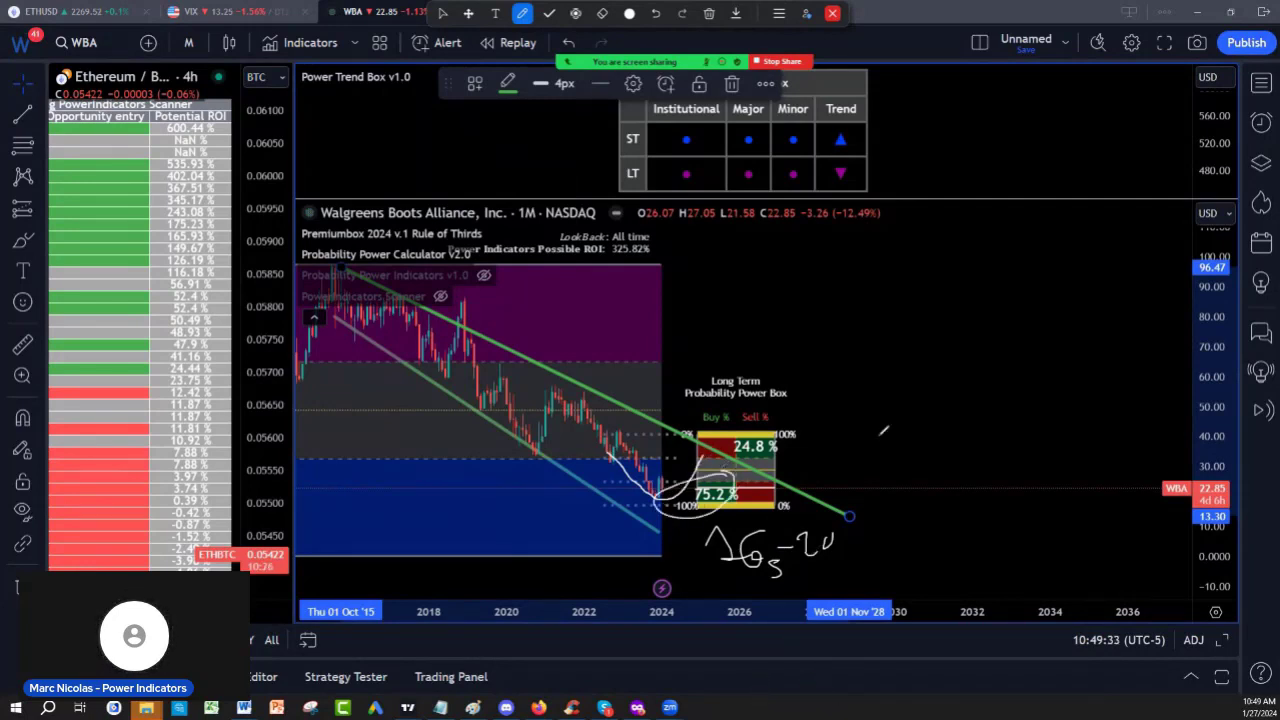
Write a second figure right of the power box and mark the ST row with a circle and arrows.
{"action": "left_click_drag", "start_coordinate": [897, 378], "coordinate": [948, 398]}
{"action": "mouse_move", "coordinate": [945, 312]}
{"action": "left_mouse_down"}
{"action": "mouse_move", "coordinate": [990, 335]}
{"action": "mouse_move", "coordinate": [1013, 325]}
{"action": "mouse_move", "coordinate": [1010, 398]}
{"action": "left_mouse_up"}
{"action": "left_click_drag", "start_coordinate": [1052, 322], "coordinate": [1022, 370]}
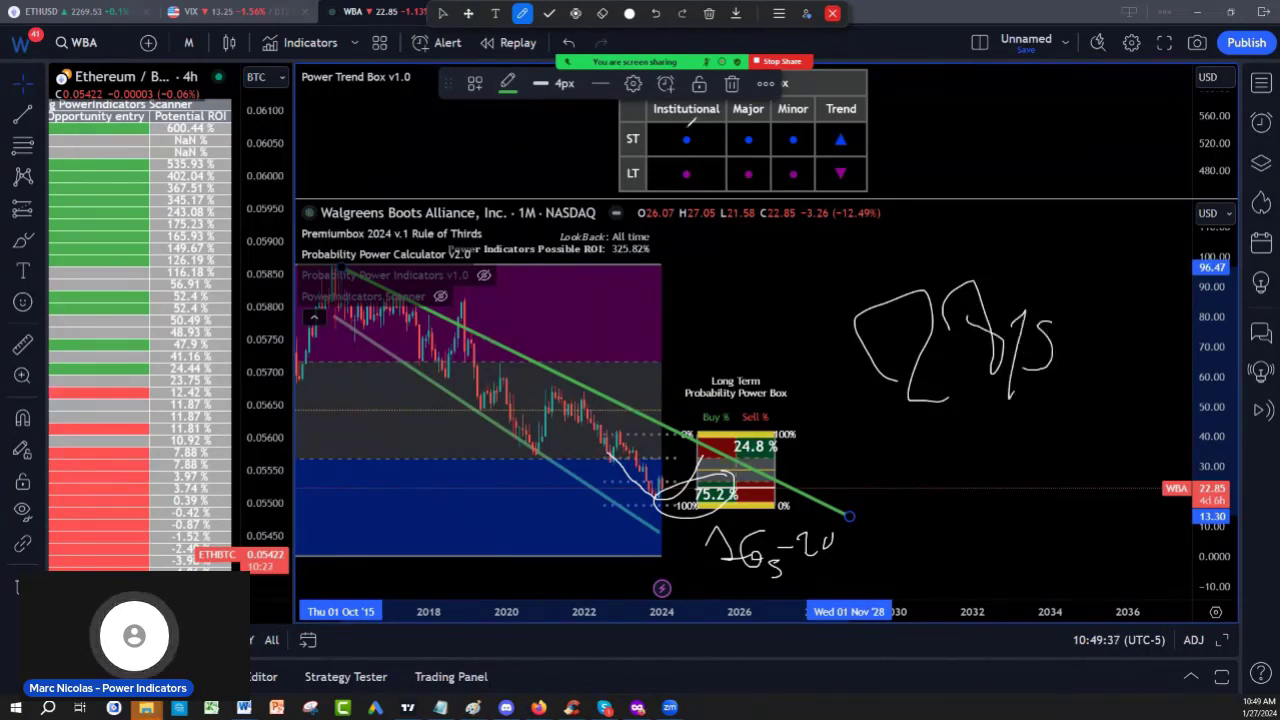
{"action": "mouse_move", "coordinate": [700, 124]}
{"action": "left_mouse_down"}
{"action": "mouse_move", "coordinate": [812, 128]}
{"action": "mouse_move", "coordinate": [845, 114]}
{"action": "left_mouse_up"}
{"action": "mouse_move", "coordinate": [543, 140]}
{"action": "left_mouse_down"}
{"action": "mouse_move", "coordinate": [612, 140]}
{"action": "mouse_move", "coordinate": [600, 152]}
{"action": "left_mouse_up"}
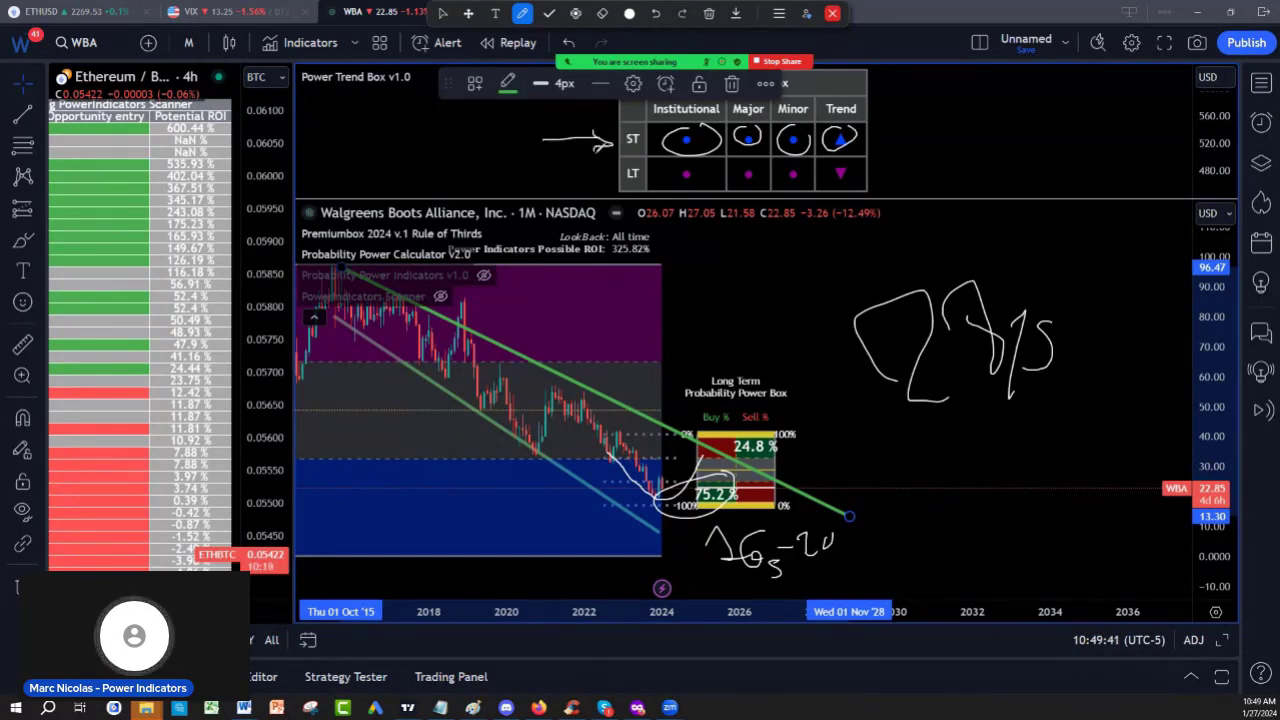
{"action": "mouse_move", "coordinate": [894, 135]}
{"action": "left_mouse_down"}
{"action": "mouse_move", "coordinate": [962, 127]}
{"action": "mouse_move", "coordinate": [930, 160]}
{"action": "left_mouse_up"}
Circle the LT row's trend triangle and dots and add a double-headed arrow beside it.
{"action": "left_click_drag", "start_coordinate": [560, 181], "coordinate": [686, 176]}
{"action": "mouse_move", "coordinate": [848, 150]}
{"action": "left_mouse_down"}
{"action": "mouse_move", "coordinate": [812, 186]}
{"action": "mouse_move", "coordinate": [846, 150]}
{"action": "left_mouse_up"}
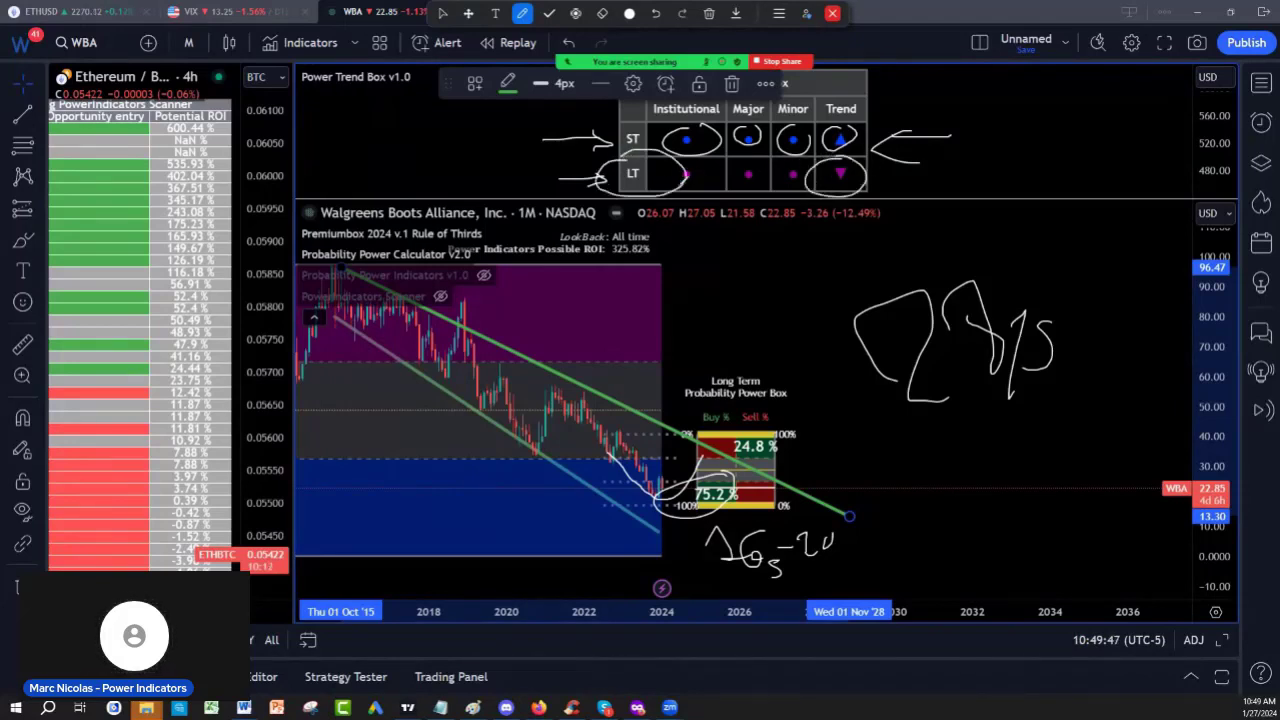
{"action": "mouse_move", "coordinate": [684, 180]}
{"action": "left_mouse_down"}
{"action": "mouse_move", "coordinate": [660, 168]}
{"action": "mouse_move", "coordinate": [822, 164]}
{"action": "left_mouse_up"}
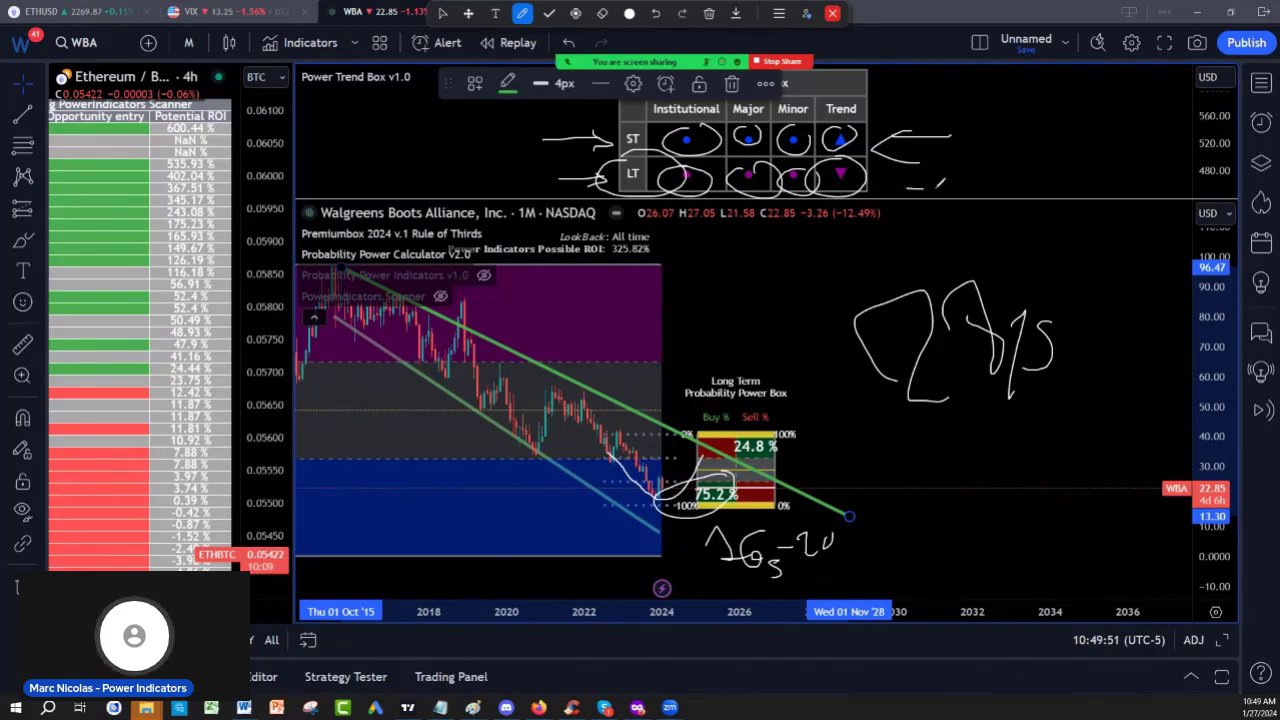
{"action": "mouse_move", "coordinate": [940, 184]}
{"action": "left_mouse_down"}
{"action": "mouse_move", "coordinate": [975, 188]}
{"action": "mouse_move", "coordinate": [964, 196]}
{"action": "left_mouse_up"}
{"action": "left_click_drag", "start_coordinate": [890, 174], "coordinate": [905, 204]}
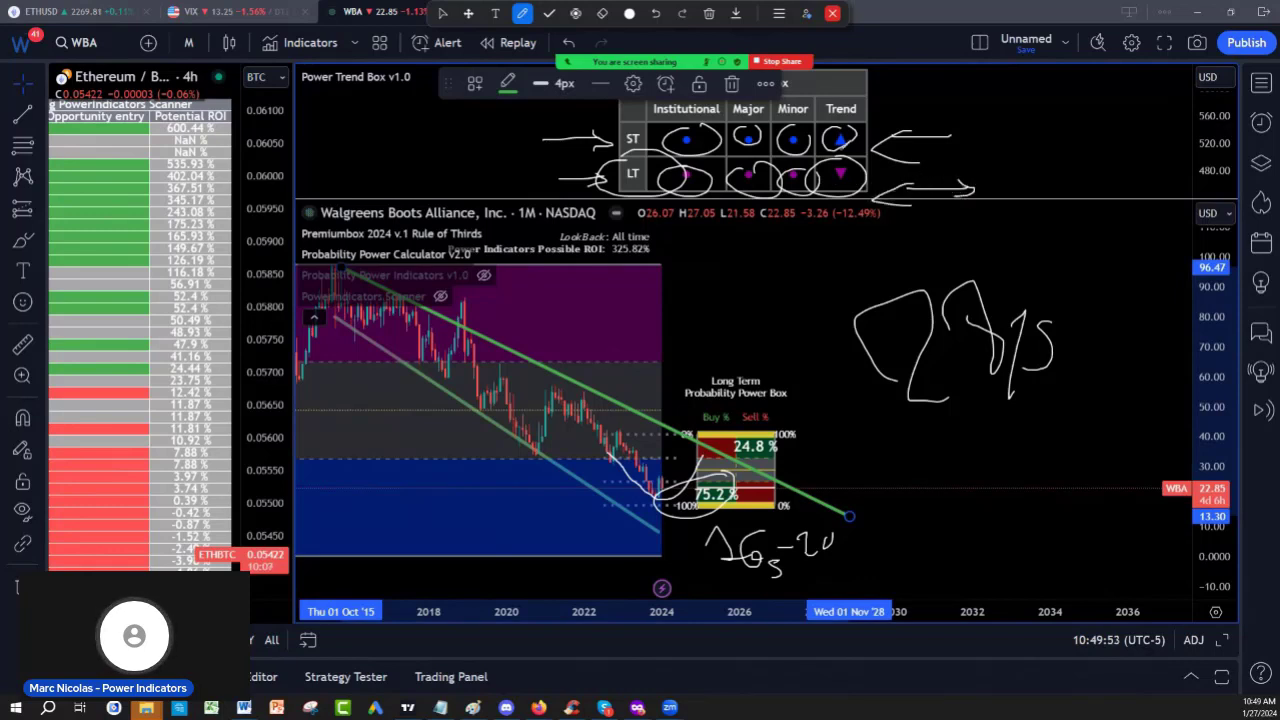
{"action": "left_click", "coordinate": [711, 14]}
{"action": "left_click", "coordinate": [715, 46]}
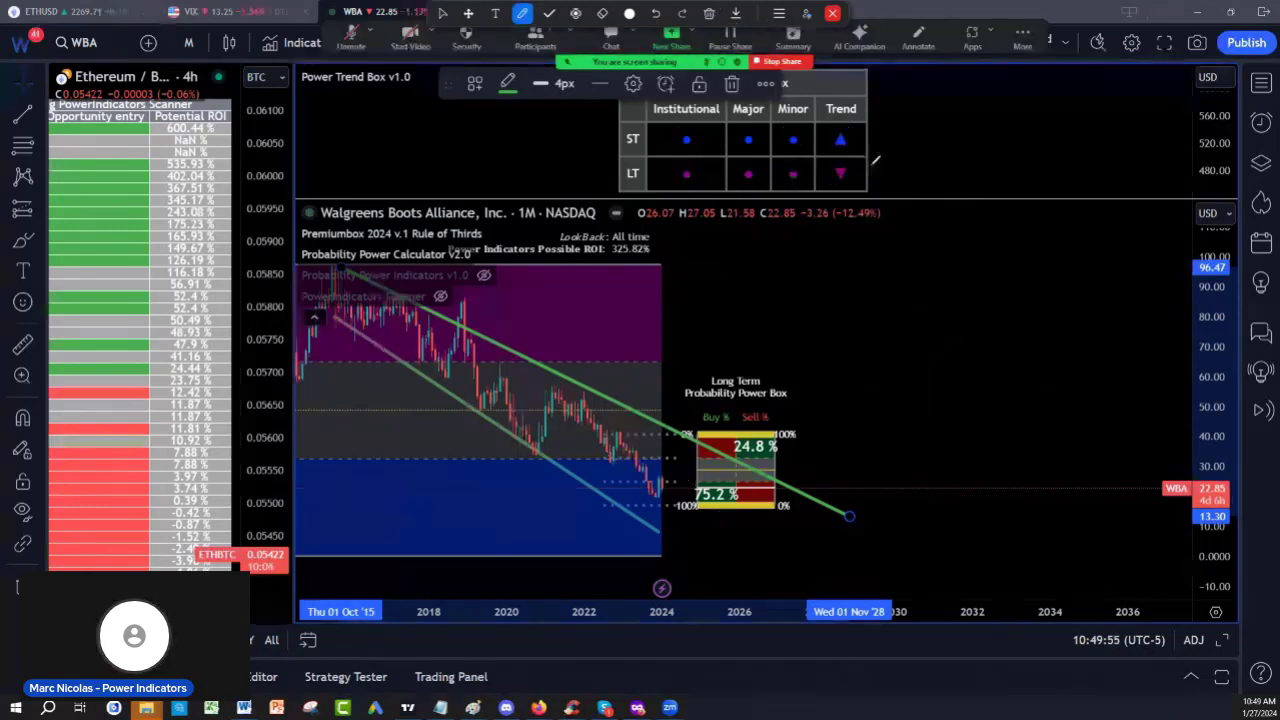
{"action": "left_click_drag", "start_coordinate": [825, 158], "coordinate": [848, 153]}
{"action": "mouse_move", "coordinate": [905, 186]}
{"action": "left_mouse_down"}
{"action": "mouse_move", "coordinate": [958, 176]}
{"action": "mouse_move", "coordinate": [950, 190]}
{"action": "mouse_move", "coordinate": [896, 190]}
{"action": "left_mouse_up"}
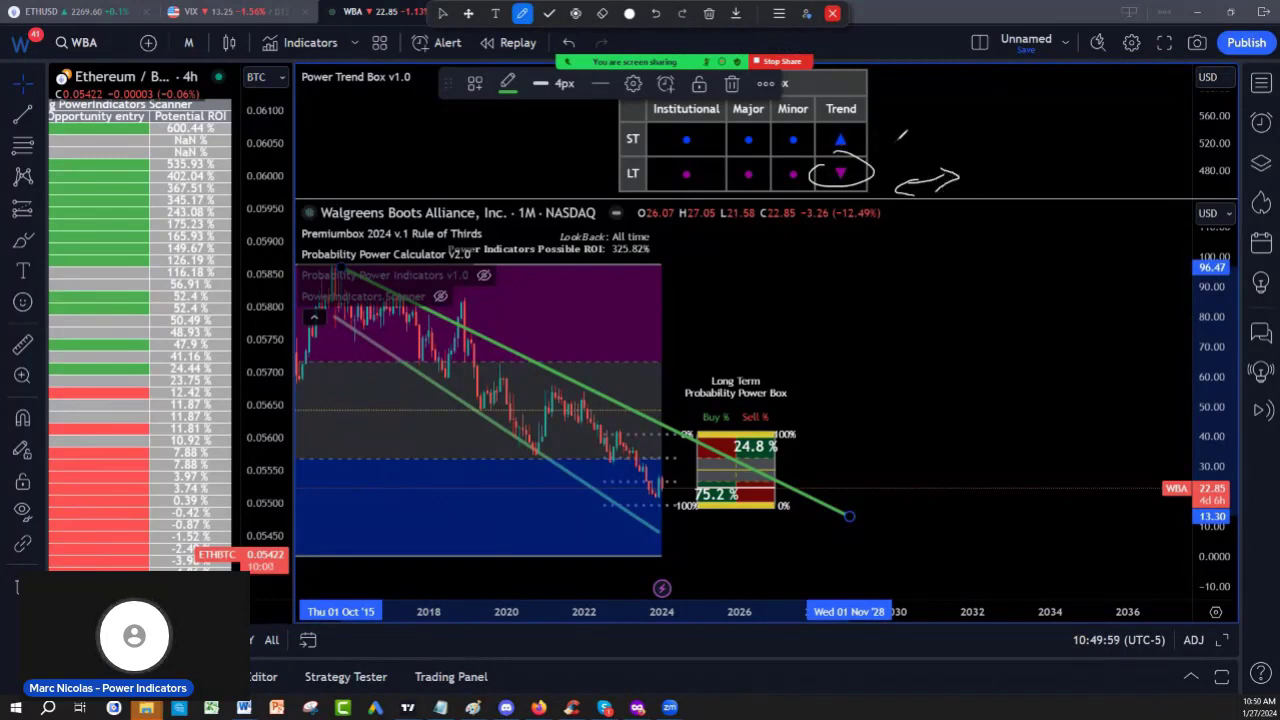
{"action": "mouse_move", "coordinate": [900, 138]}
{"action": "left_mouse_down"}
{"action": "mouse_move", "coordinate": [897, 102]}
{"action": "mouse_move", "coordinate": [911, 122]}
{"action": "left_mouse_up"}
{"action": "mouse_move", "coordinate": [662, 508]}
{"action": "left_mouse_down"}
{"action": "mouse_move", "coordinate": [664, 521]}
{"action": "mouse_move", "coordinate": [682, 486]}
{"action": "left_mouse_up"}
{"action": "mouse_move", "coordinate": [754, 530]}
{"action": "left_mouse_down"}
{"action": "mouse_move", "coordinate": [770, 556]}
{"action": "mouse_move", "coordinate": [852, 560]}
{"action": "mouse_move", "coordinate": [860, 540]}
{"action": "mouse_move", "coordinate": [864, 568]}
{"action": "mouse_move", "coordinate": [877, 543]}
{"action": "mouse_move", "coordinate": [857, 536]}
{"action": "left_mouse_up"}
{"action": "left_click_drag", "start_coordinate": [1193, 456], "coordinate": [1196, 455]}
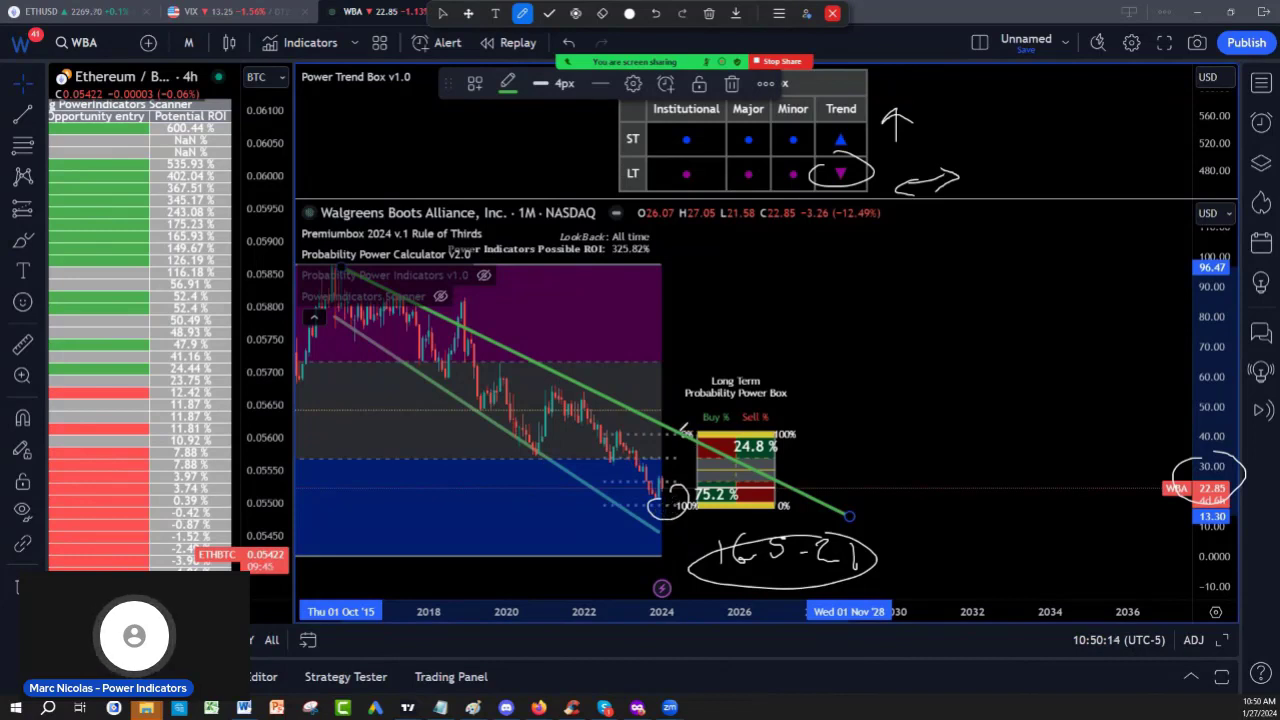
{"action": "left_click_drag", "start_coordinate": [688, 508], "coordinate": [680, 488]}
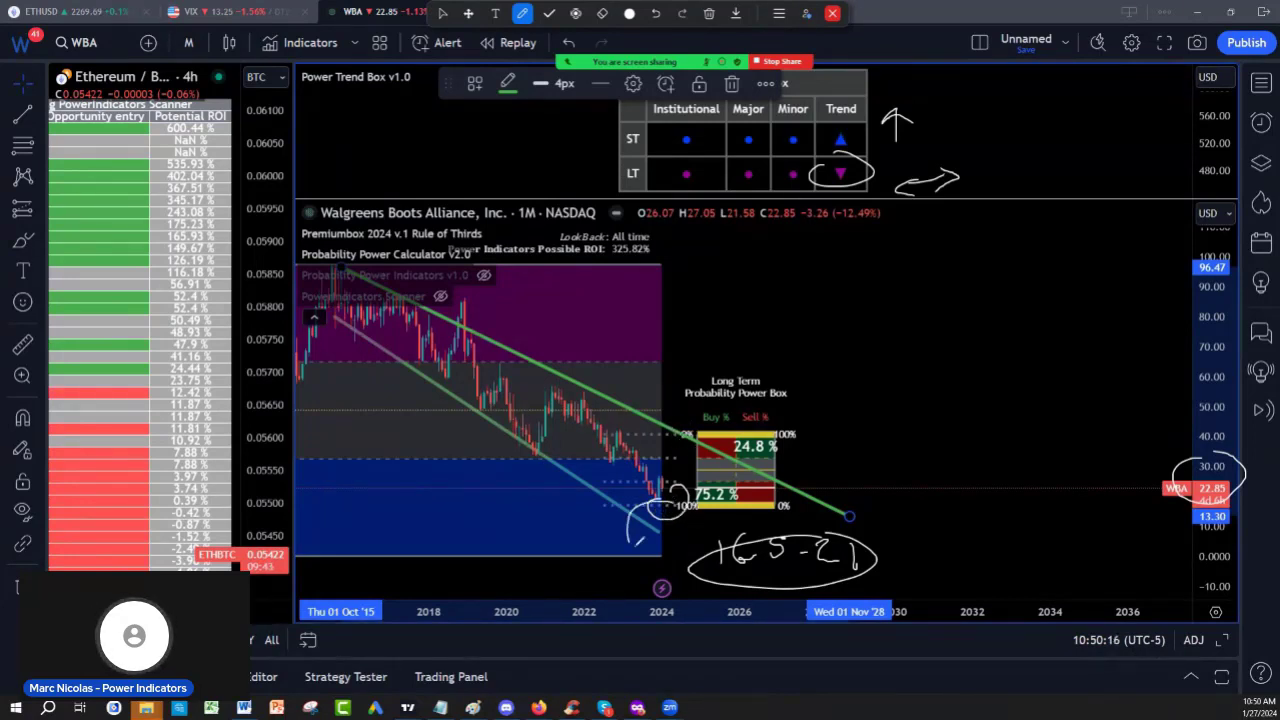
{"action": "left_click", "coordinate": [709, 13]}
{"action": "left_click", "coordinate": [690, 46]}
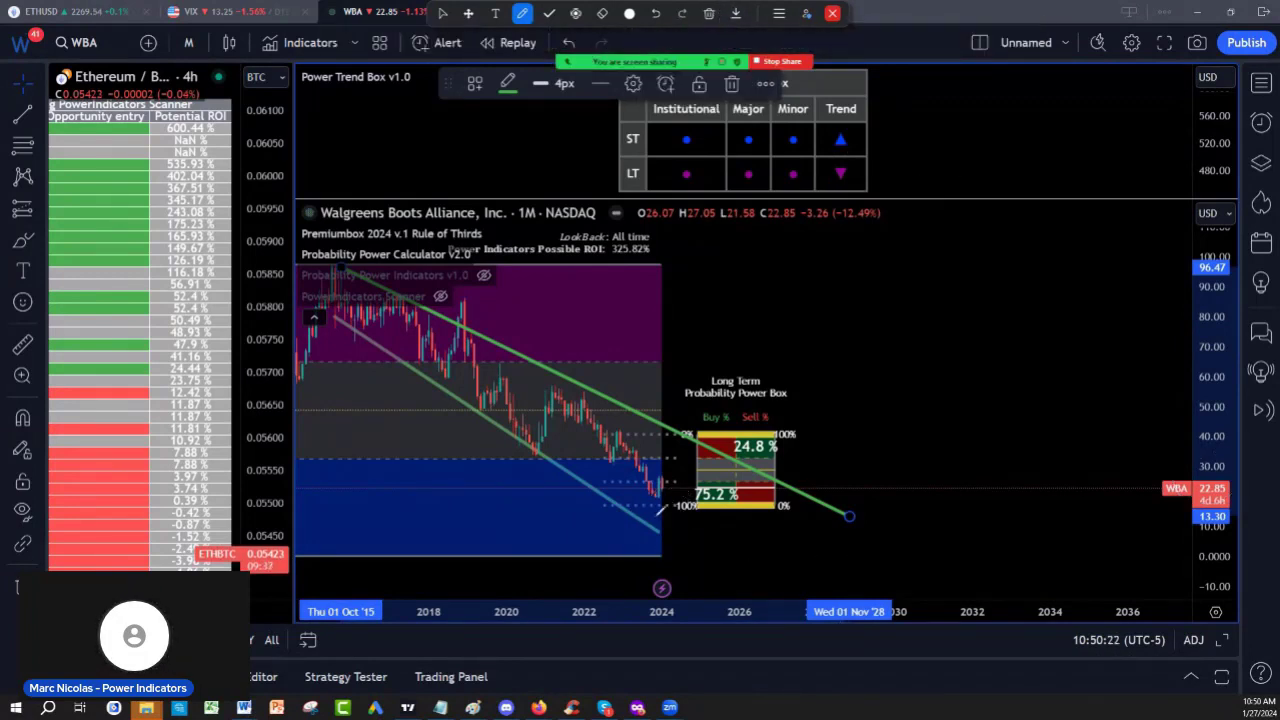
{"action": "left_click_drag", "start_coordinate": [542, 440], "coordinate": [530, 446]}
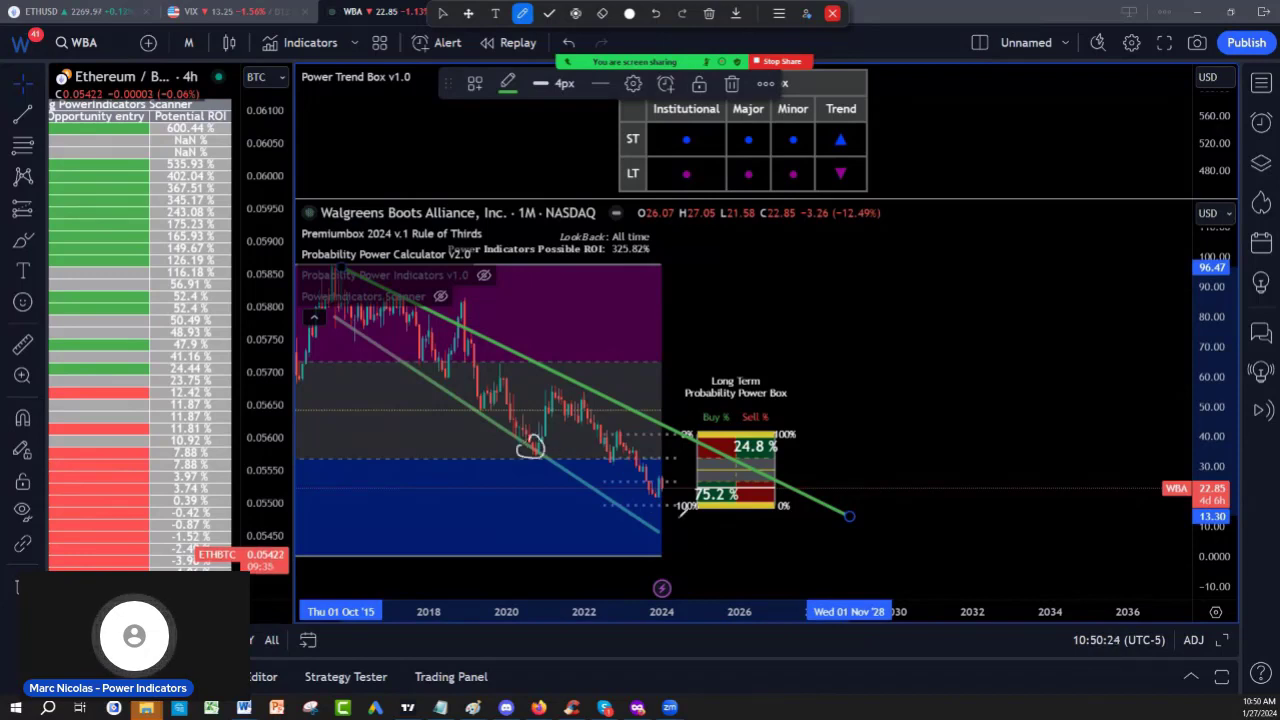
{"action": "left_click_drag", "start_coordinate": [683, 508], "coordinate": [684, 516]}
{"action": "mouse_move", "coordinate": [980, 372]}
{"action": "left_mouse_down"}
{"action": "mouse_move", "coordinate": [1020, 374]}
{"action": "mouse_move", "coordinate": [1024, 434]}
{"action": "left_mouse_up"}
{"action": "left_click_drag", "start_coordinate": [1050, 384], "coordinate": [1032, 410]}
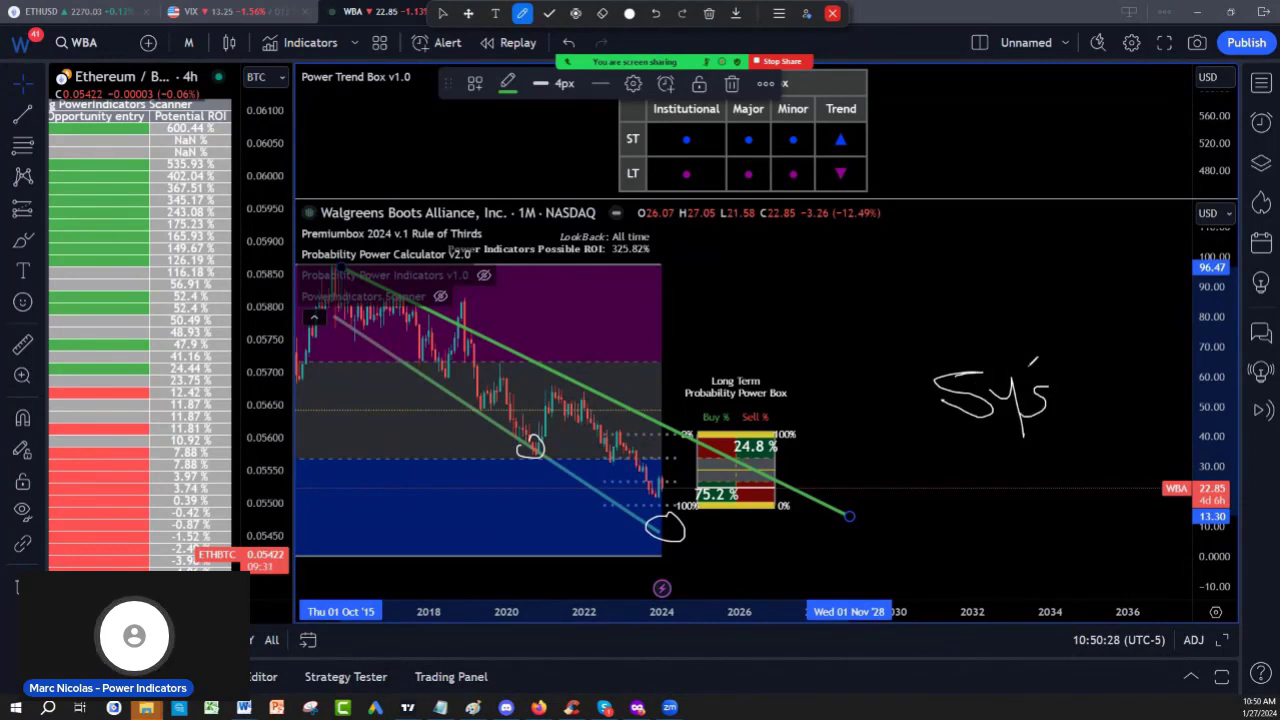
{"action": "left_click_drag", "start_coordinate": [1000, 355], "coordinate": [1030, 360]}
{"action": "left_click_drag", "start_coordinate": [972, 436], "coordinate": [963, 446]}
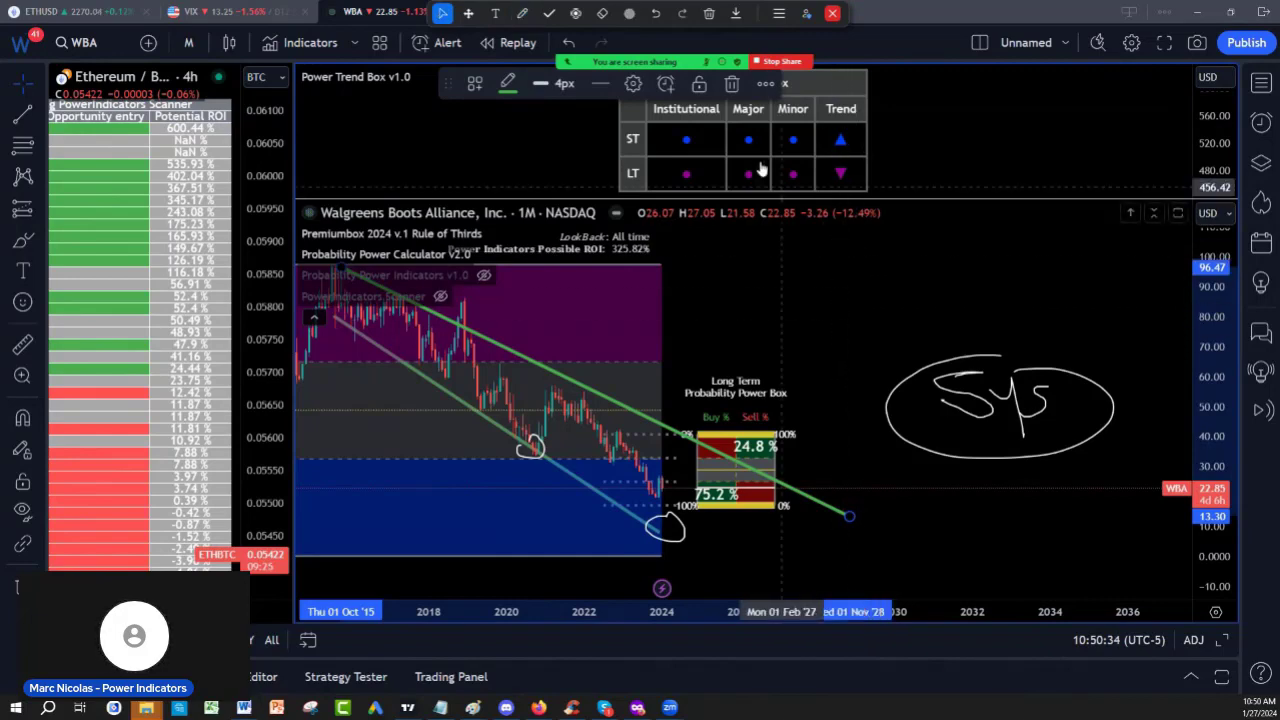
Clear all hand annotations and zoom the timeline out to 1996.
{"action": "left_click", "coordinate": [709, 13]}
{"action": "left_click", "coordinate": [700, 55]}
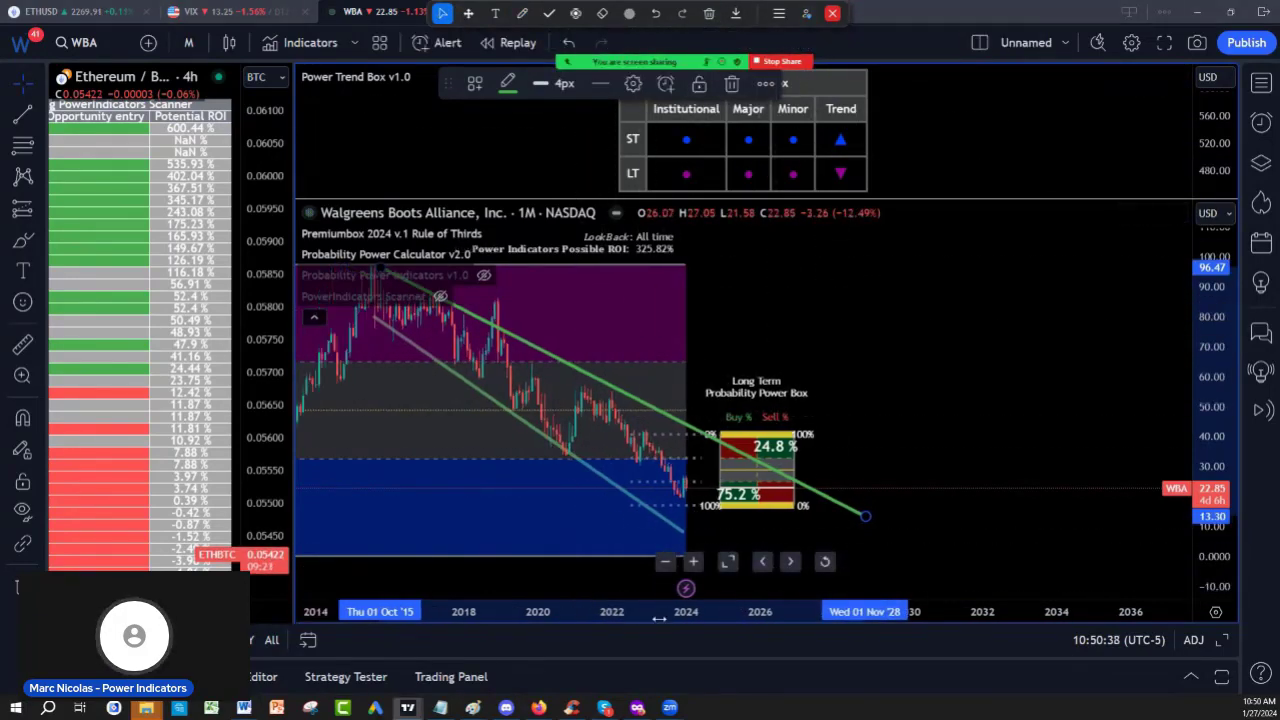
{"action": "left_click_drag", "start_coordinate": [574, 617], "coordinate": [450, 617]}
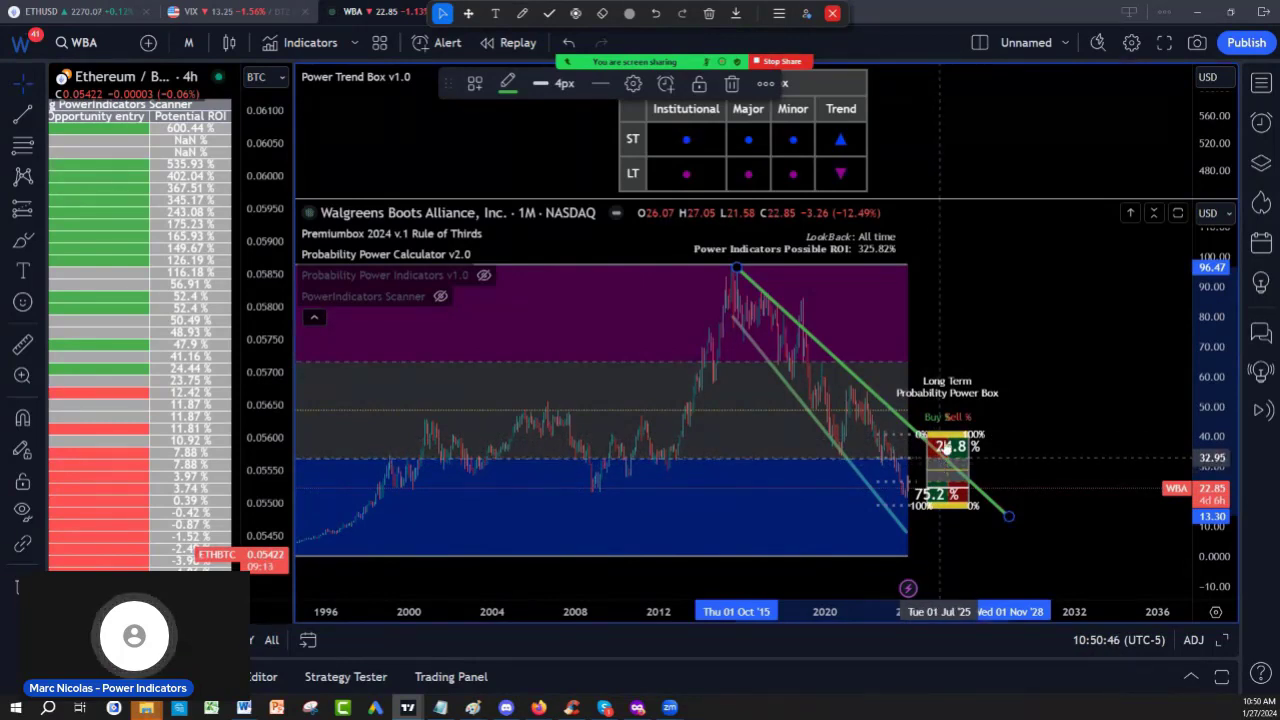
Handwrite target prices beside the 24.8% label and circle a 16.5–20.5 range below the box.
{"action": "left_click", "coordinate": [522, 13]}
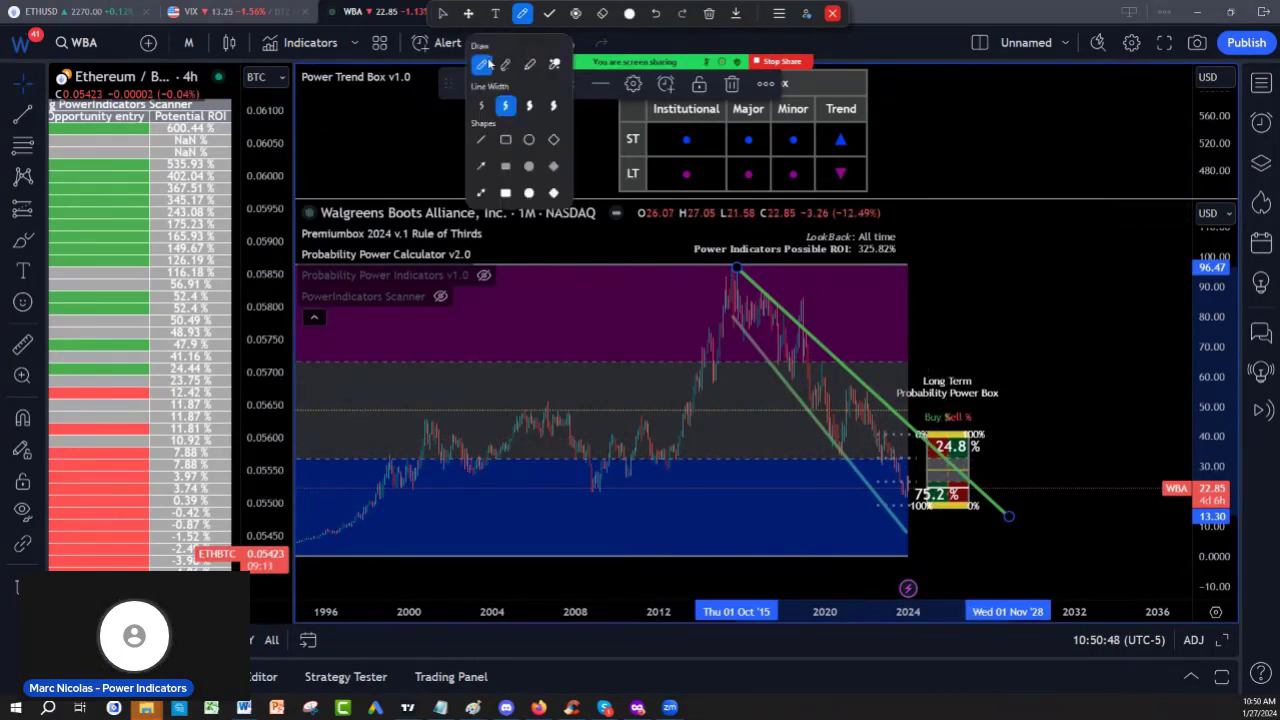
{"action": "mouse_move", "coordinate": [993, 449]}
{"action": "left_mouse_down"}
{"action": "mouse_move", "coordinate": [995, 467]}
{"action": "mouse_move", "coordinate": [1021, 462]}
{"action": "left_mouse_up"}
{"action": "mouse_move", "coordinate": [995, 400]}
{"action": "left_mouse_down"}
{"action": "mouse_move", "coordinate": [984, 420]}
{"action": "mouse_move", "coordinate": [1012, 414]}
{"action": "left_mouse_up"}
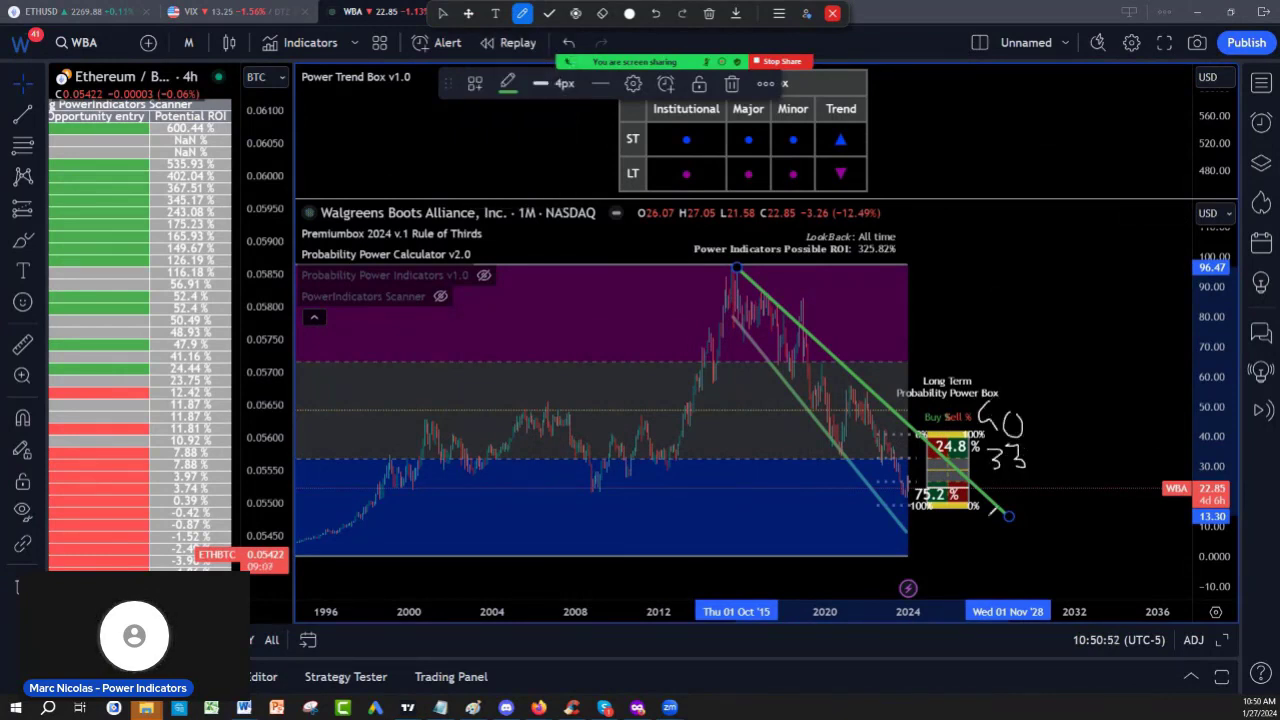
{"action": "mouse_move", "coordinate": [942, 540]}
{"action": "left_mouse_down"}
{"action": "mouse_move", "coordinate": [932, 576]}
{"action": "mouse_move", "coordinate": [972, 555]}
{"action": "mouse_move", "coordinate": [962, 574]}
{"action": "left_mouse_up"}
{"action": "mouse_move", "coordinate": [994, 557]}
{"action": "left_mouse_down"}
{"action": "mouse_move", "coordinate": [1012, 576]}
{"action": "mouse_move", "coordinate": [1036, 574]}
{"action": "mouse_move", "coordinate": [1052, 540]}
{"action": "left_mouse_up"}
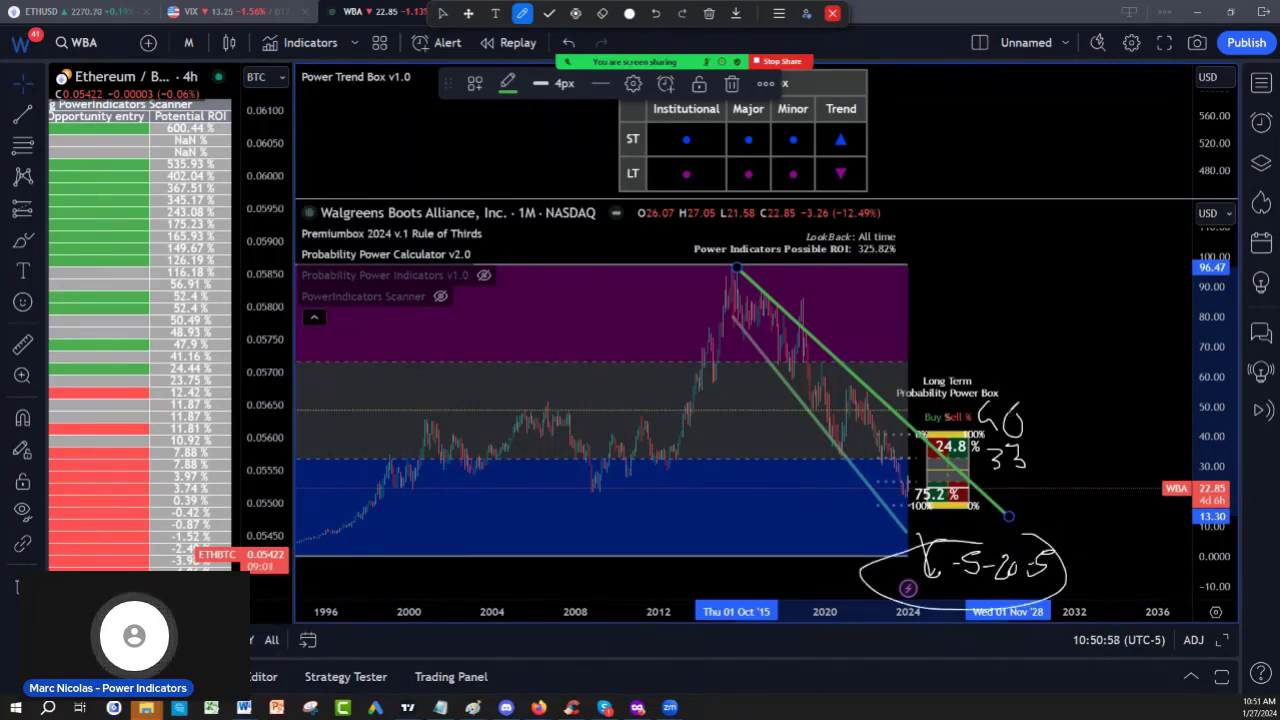
{"action": "left_click_drag", "start_coordinate": [1052, 446], "coordinate": [1012, 392]}
{"action": "left_click_drag", "start_coordinate": [1036, 627], "coordinate": [1047, 617]}
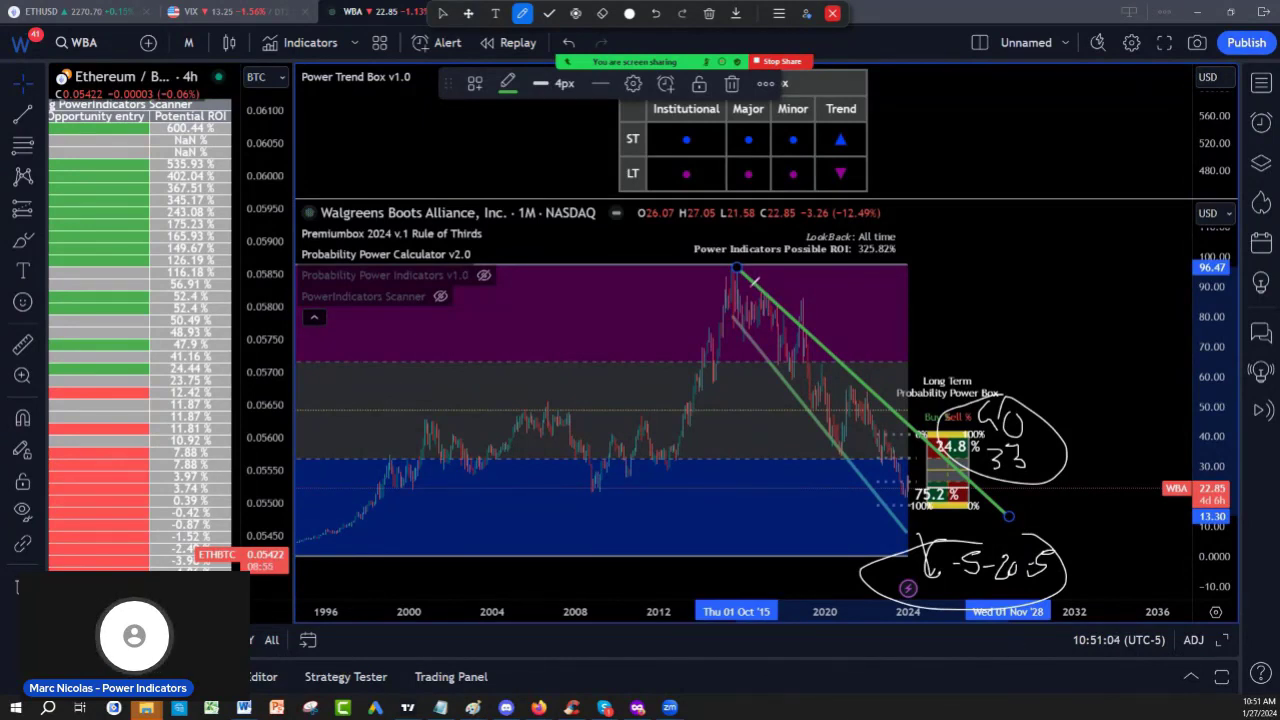
{"action": "left_click", "coordinate": [709, 13]}
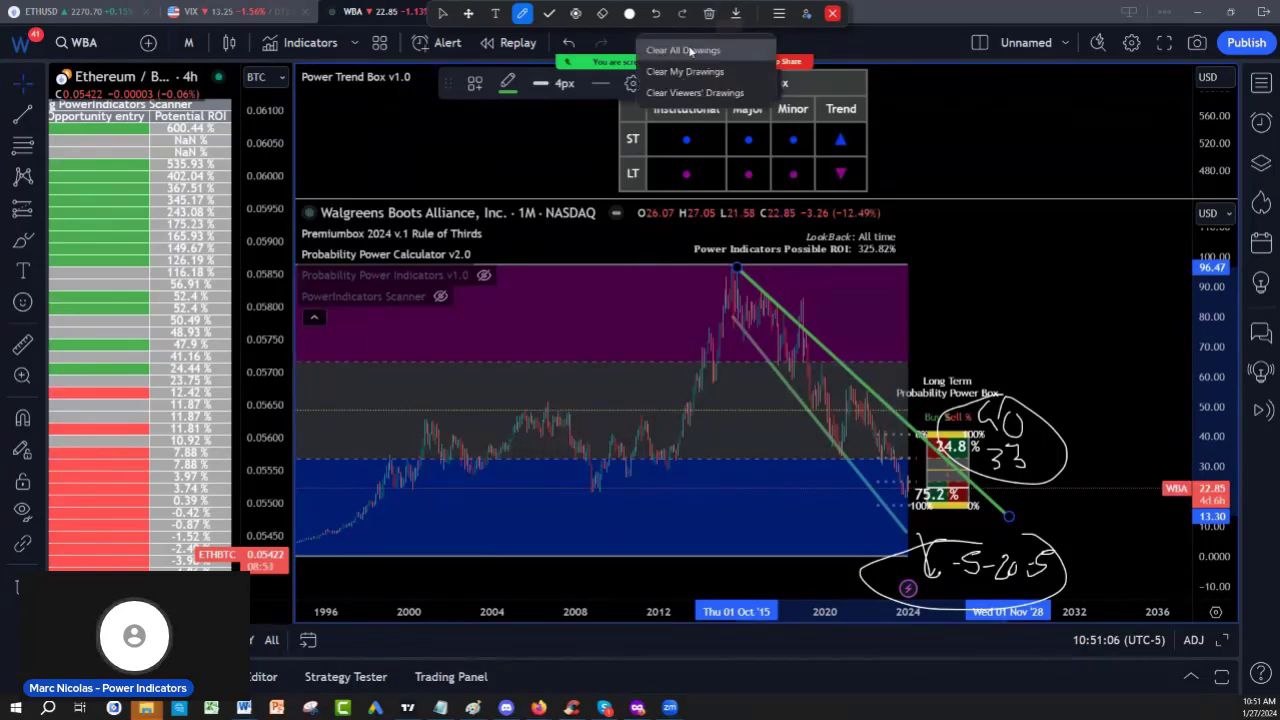
Clear hand notes and zoom out to the full 1968 history with room for future dates.
{"action": "left_click", "coordinate": [688, 48]}
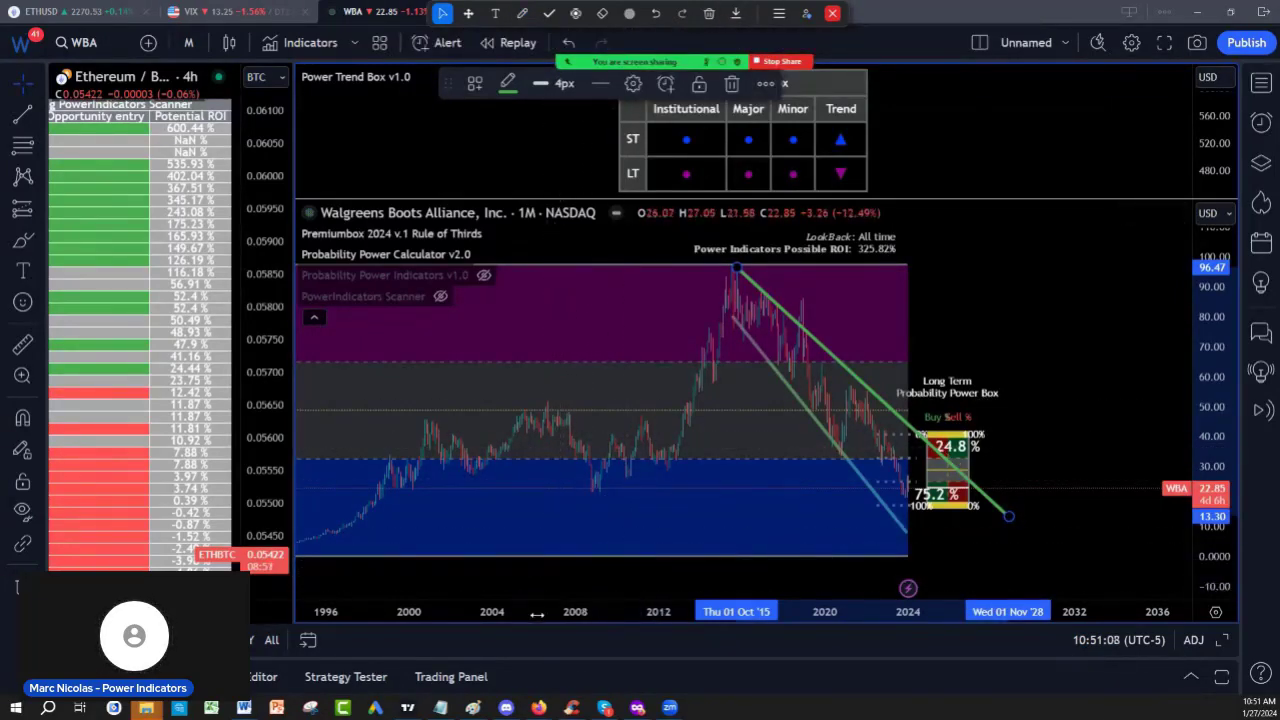
{"action": "left_click_drag", "start_coordinate": [543, 610], "coordinate": [869, 638]}
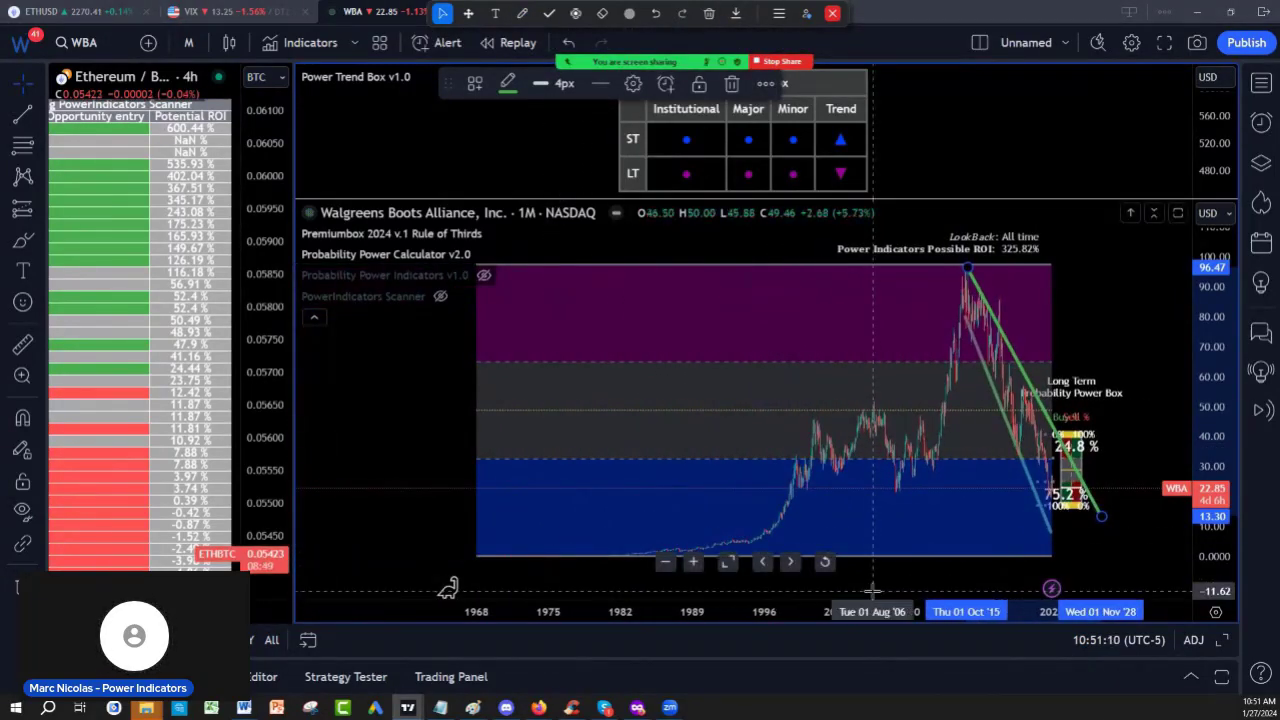
{"action": "left_click_drag", "start_coordinate": [955, 442], "coordinate": [799, 442]}
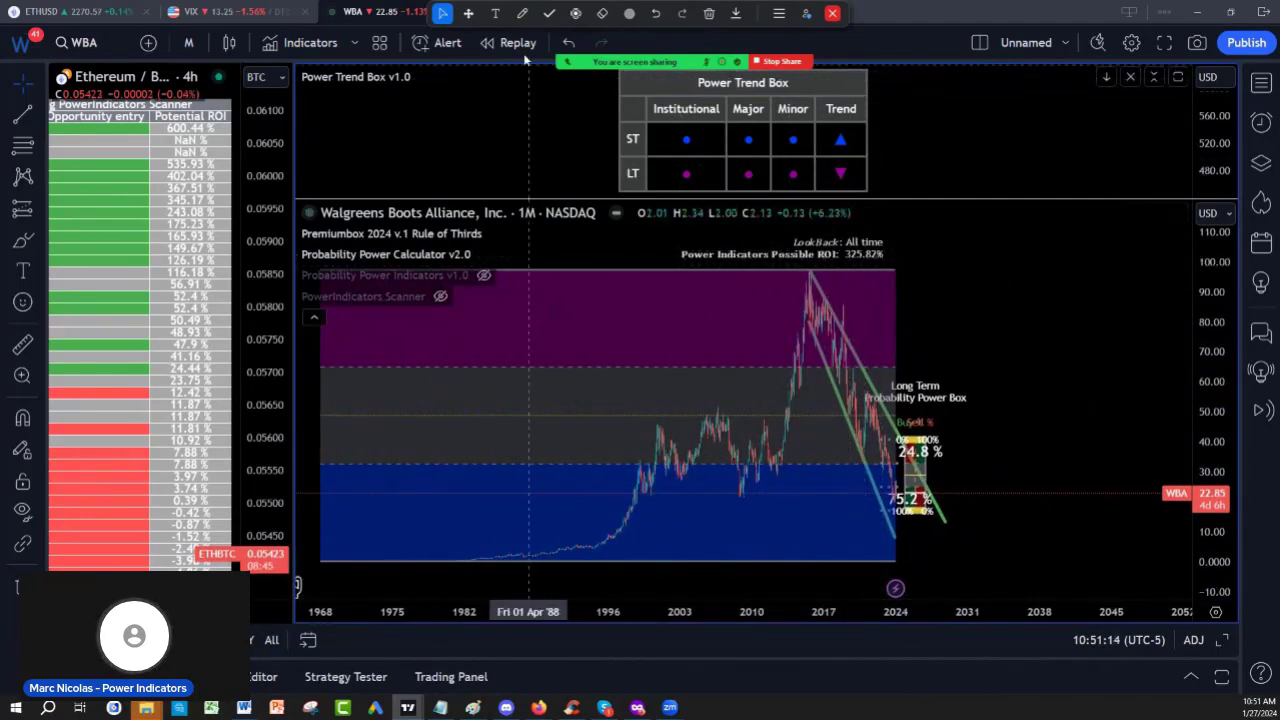
Handwrite and circle figures including 954 and 845 in the empty left area, then erase them.
{"action": "left_click", "coordinate": [522, 13]}
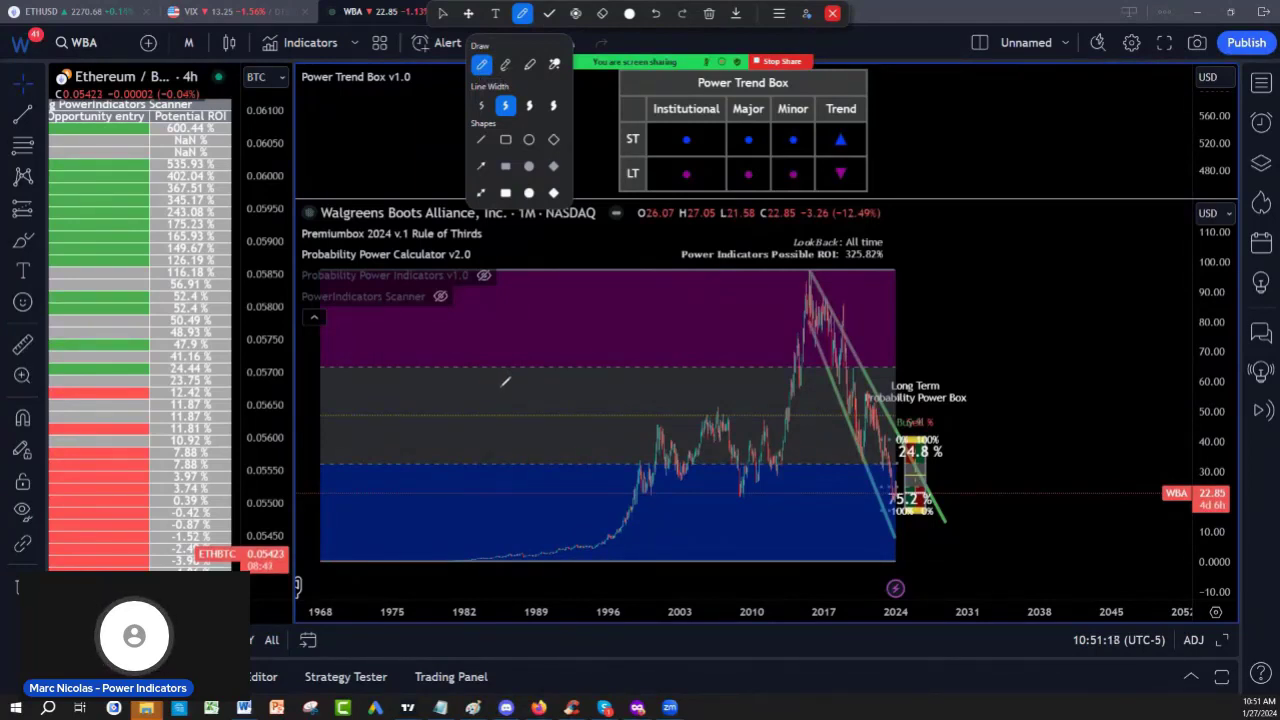
{"action": "mouse_move", "coordinate": [552, 346]}
{"action": "left_mouse_down"}
{"action": "mouse_move", "coordinate": [540, 388]}
{"action": "mouse_move", "coordinate": [588, 328]}
{"action": "mouse_move", "coordinate": [540, 386]}
{"action": "left_mouse_up"}
{"action": "mouse_move", "coordinate": [600, 338]}
{"action": "left_mouse_down"}
{"action": "mouse_move", "coordinate": [631, 370]}
{"action": "mouse_move", "coordinate": [627, 415]}
{"action": "left_mouse_up"}
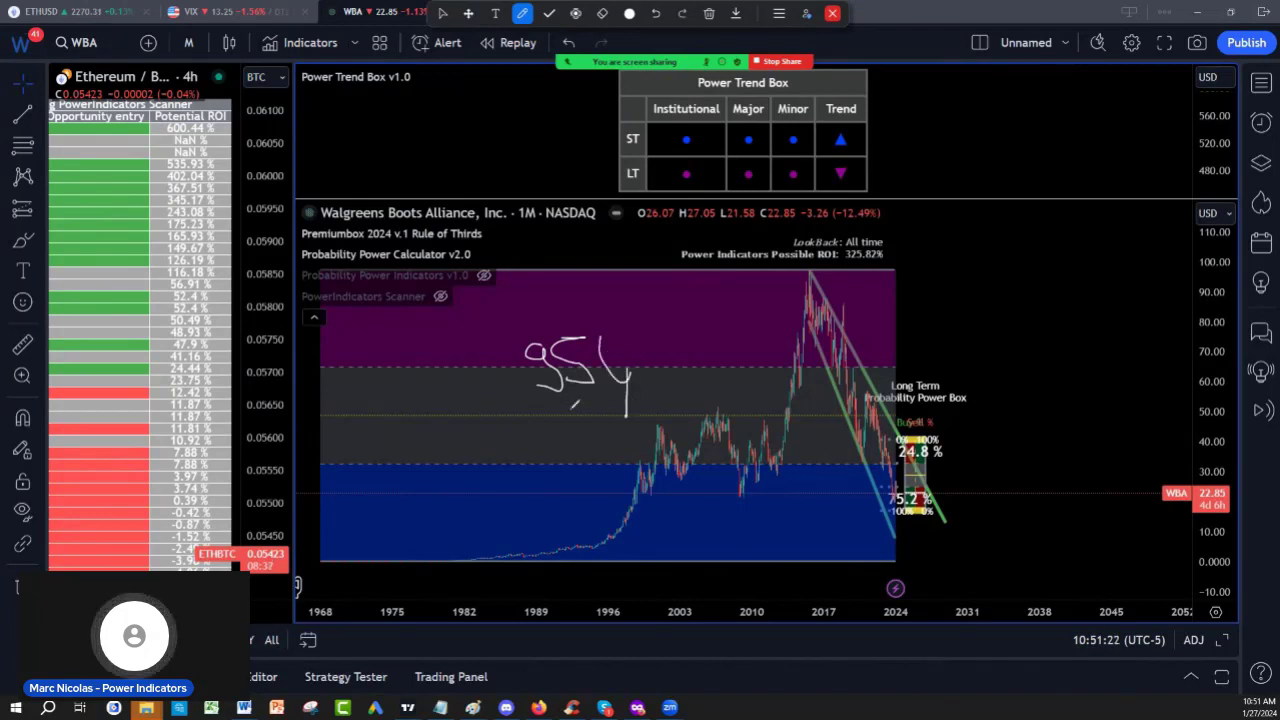
{"action": "mouse_move", "coordinate": [537, 422]}
{"action": "left_mouse_down"}
{"action": "mouse_move", "coordinate": [562, 454]}
{"action": "mouse_move", "coordinate": [592, 418]}
{"action": "mouse_move", "coordinate": [600, 445]}
{"action": "mouse_move", "coordinate": [555, 505]}
{"action": "mouse_move", "coordinate": [606, 494]}
{"action": "mouse_move", "coordinate": [598, 512]}
{"action": "left_mouse_up"}
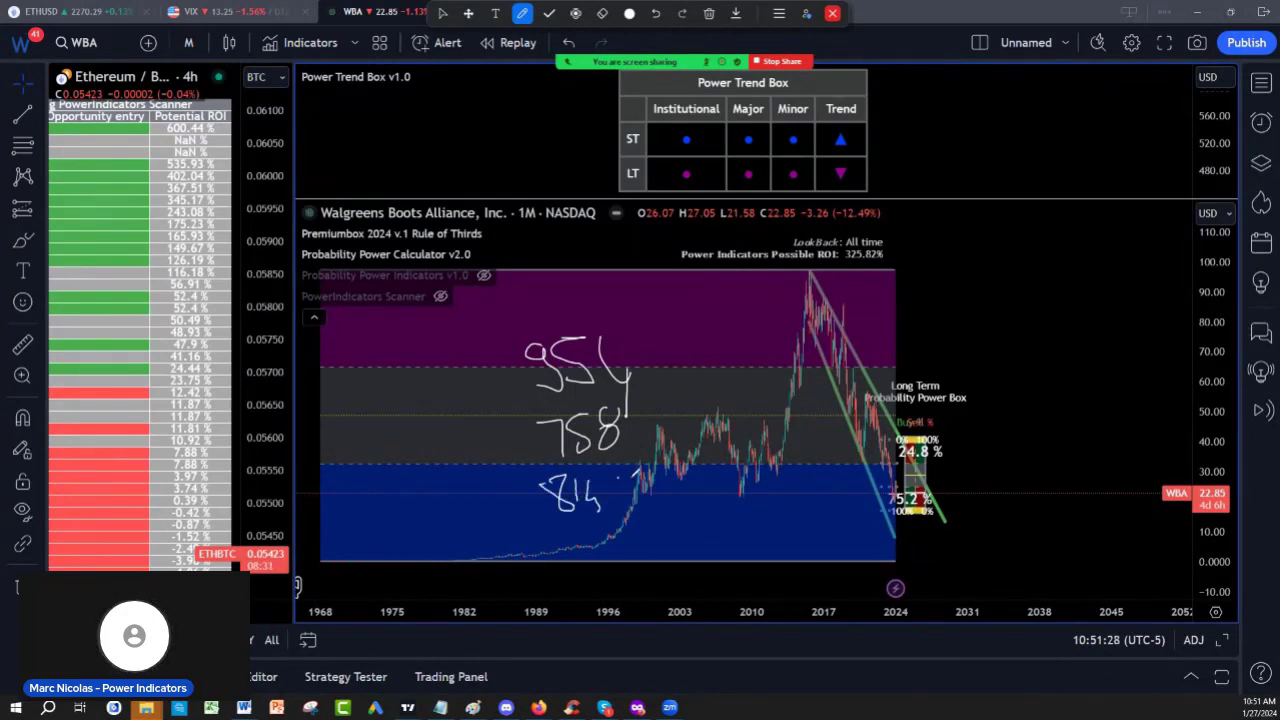
{"action": "left_click_drag", "start_coordinate": [636, 470], "coordinate": [608, 506]}
{"action": "mouse_move", "coordinate": [620, 324]}
{"action": "left_mouse_down"}
{"action": "mouse_move", "coordinate": [518, 490]}
{"action": "mouse_move", "coordinate": [606, 326]}
{"action": "left_mouse_up"}
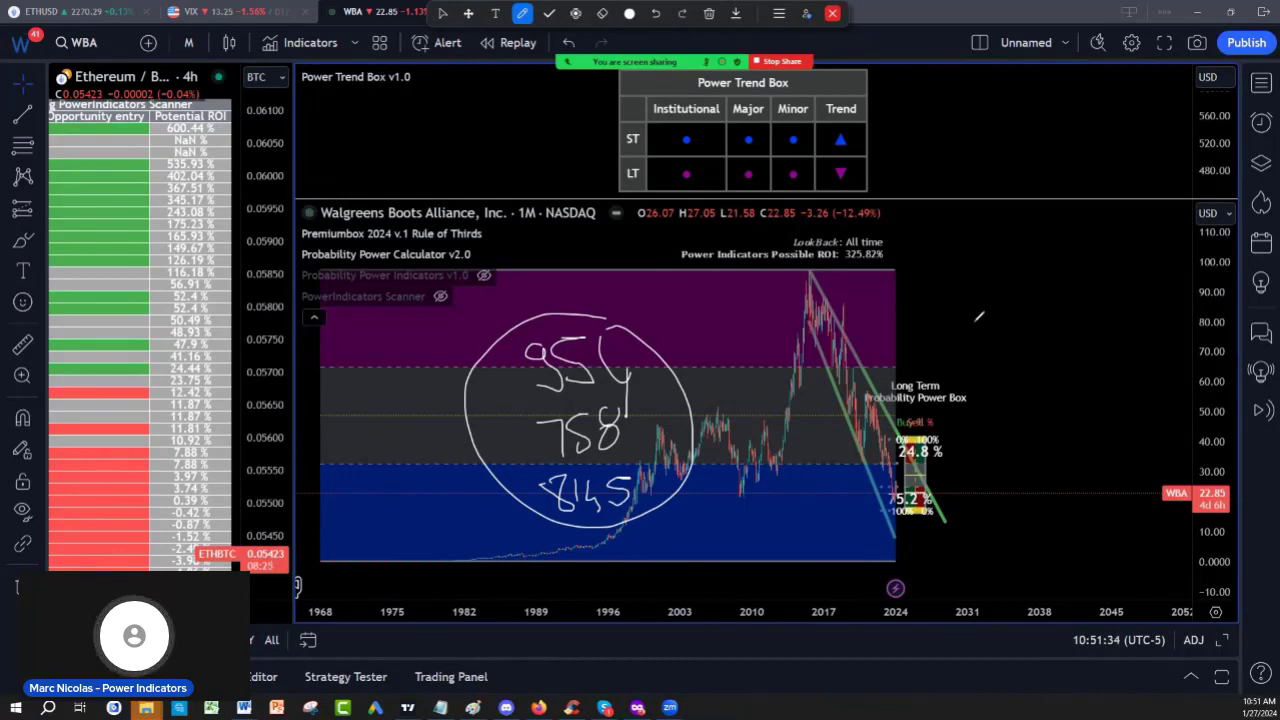
{"action": "left_click", "coordinate": [708, 14]}
{"action": "left_click", "coordinate": [685, 71]}
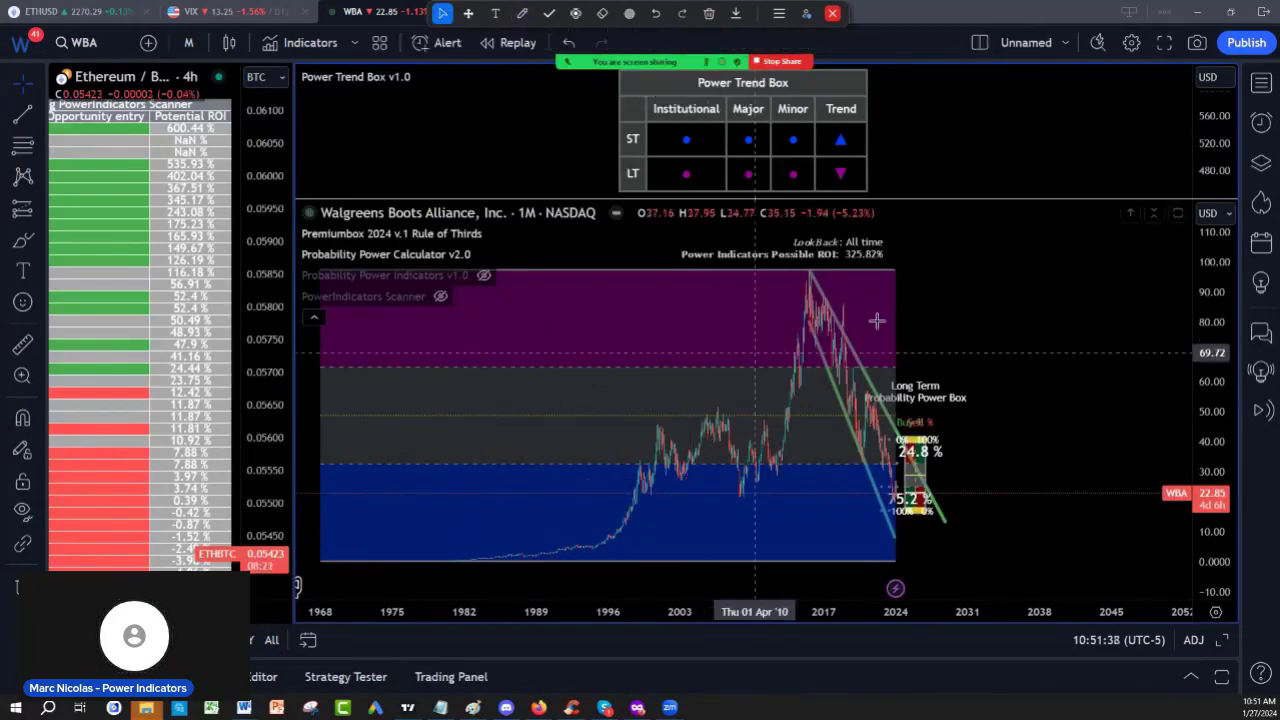